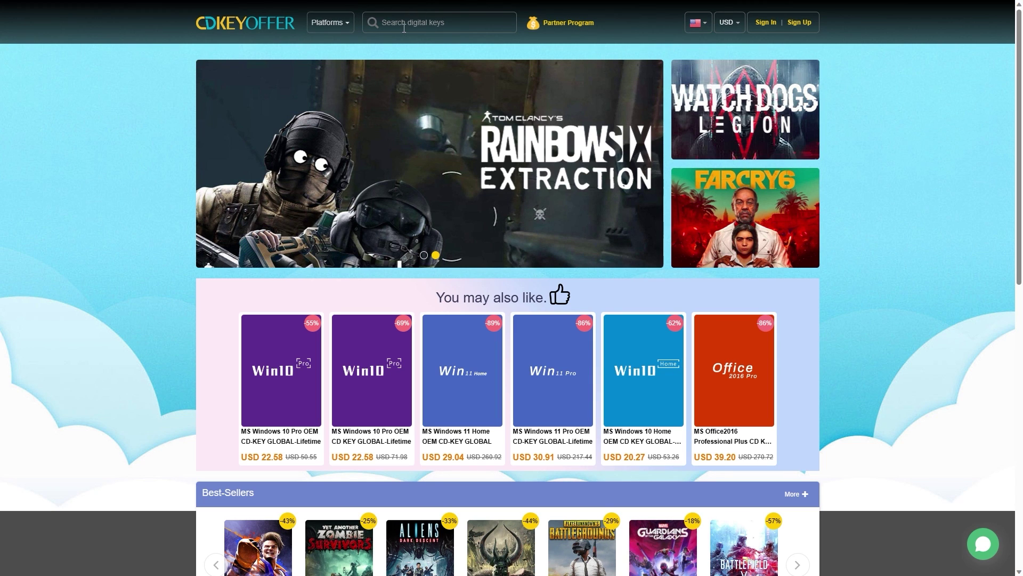
Step: Order the MS Windows 10 Pro OEM CD-KEY GLOBAL-Lifetime at USD 22.58 with a promotion code applied
scroll(368, 78, down, 2)
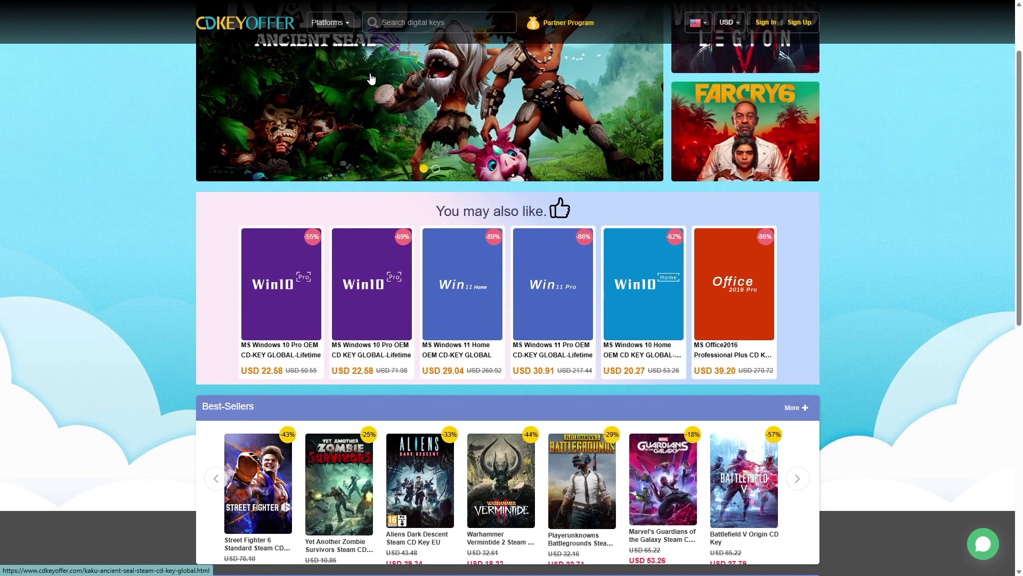
scroll(372, 79, down, 2)
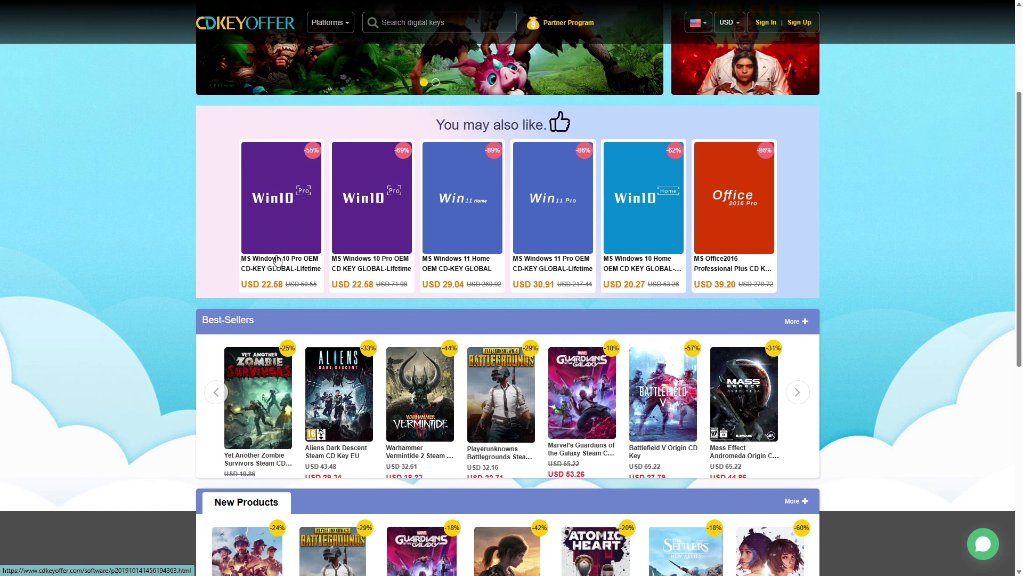
click(277, 260)
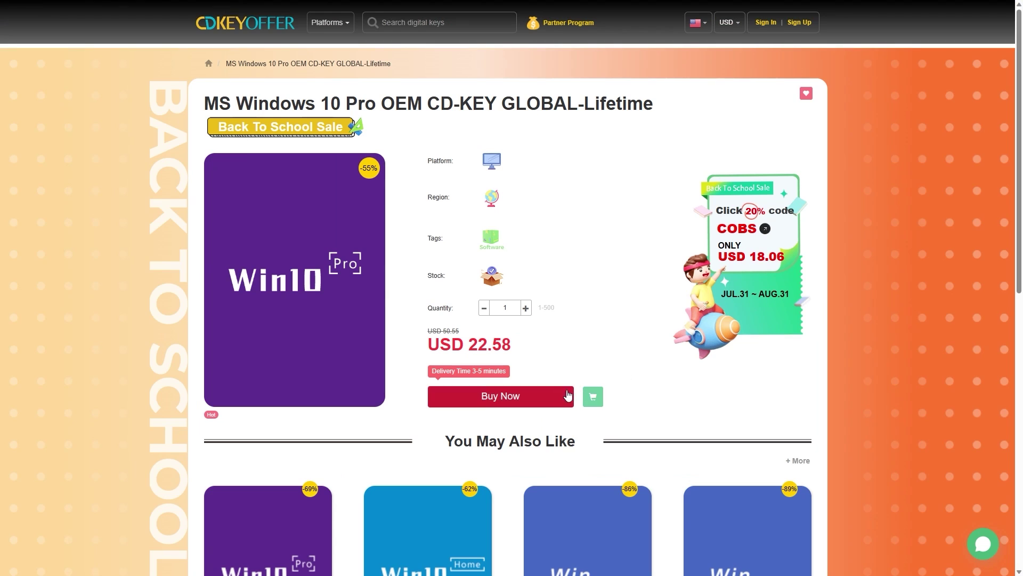
click(537, 396)
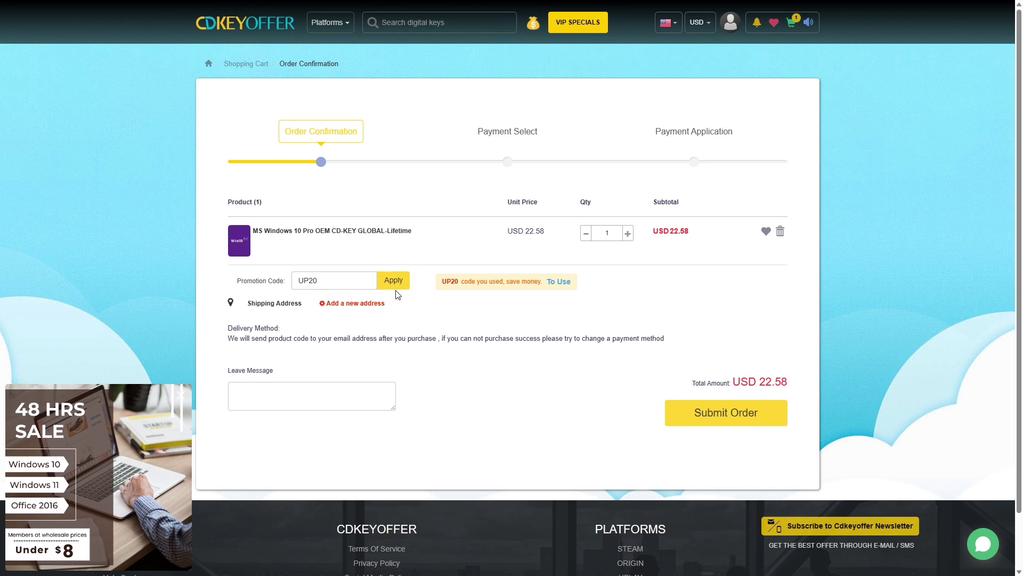
click(398, 278)
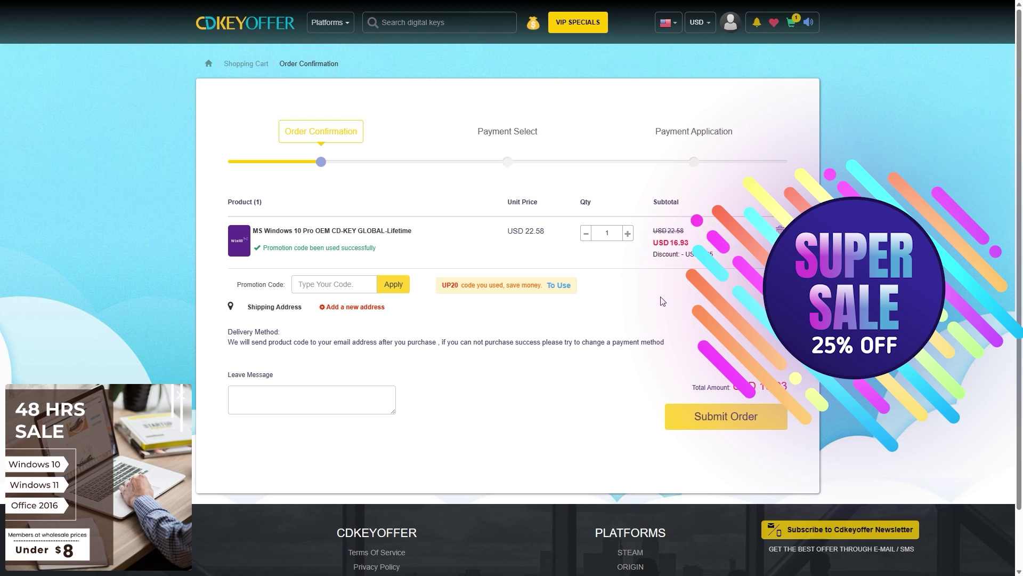
click(717, 420)
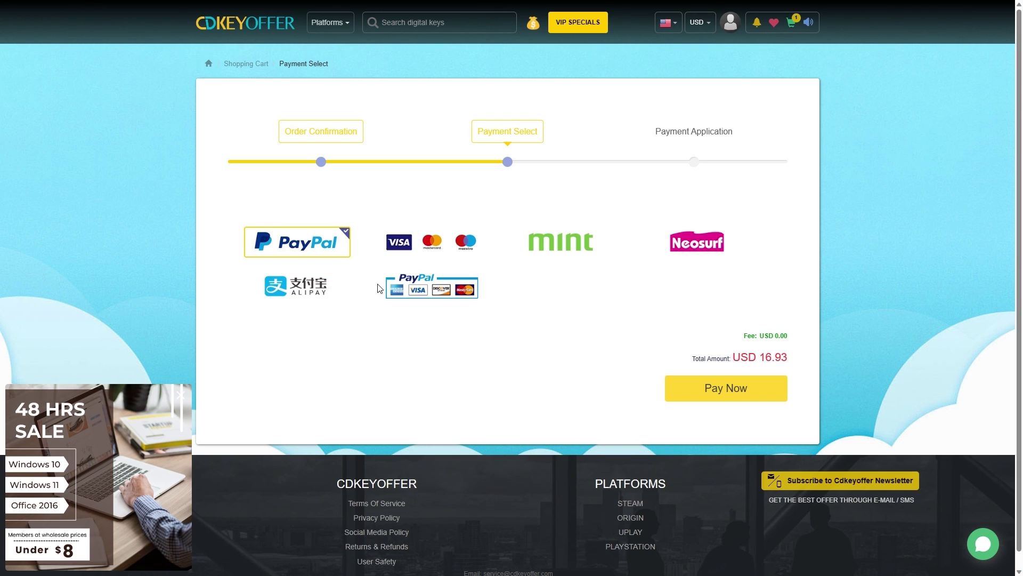
Step: Open the account's purchased orders to view the bought product key
click(730, 24)
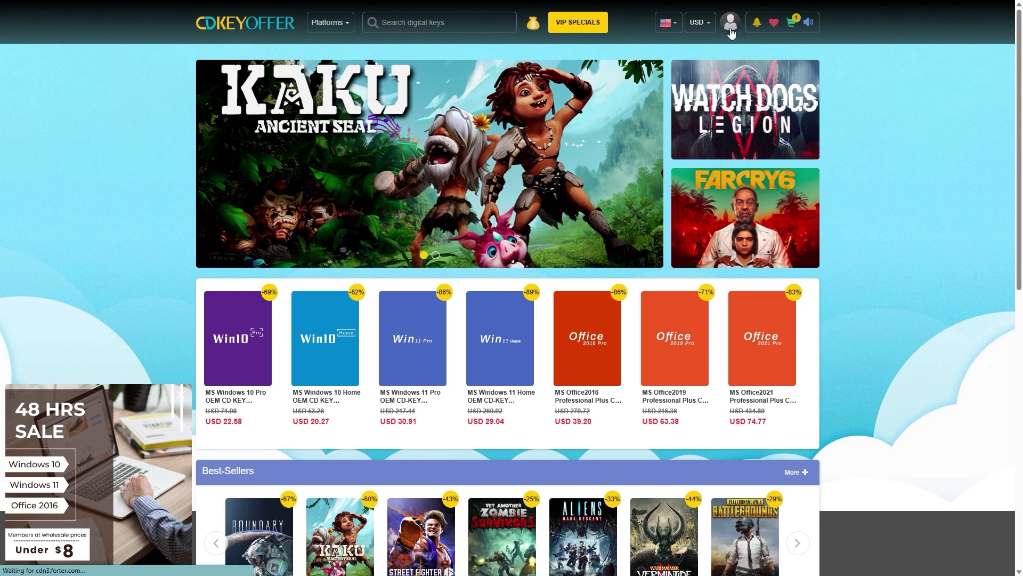
click(731, 31)
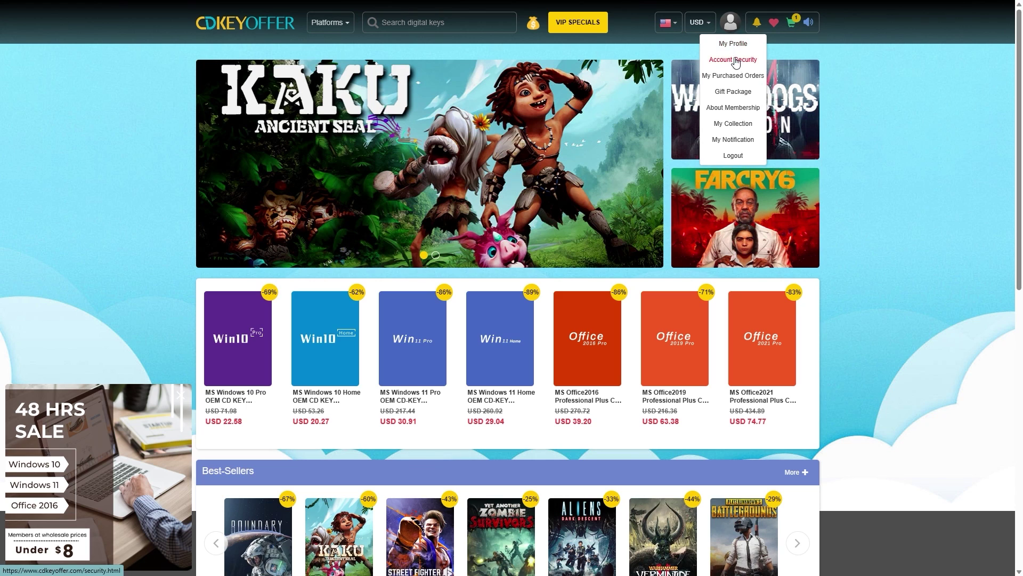
click(736, 77)
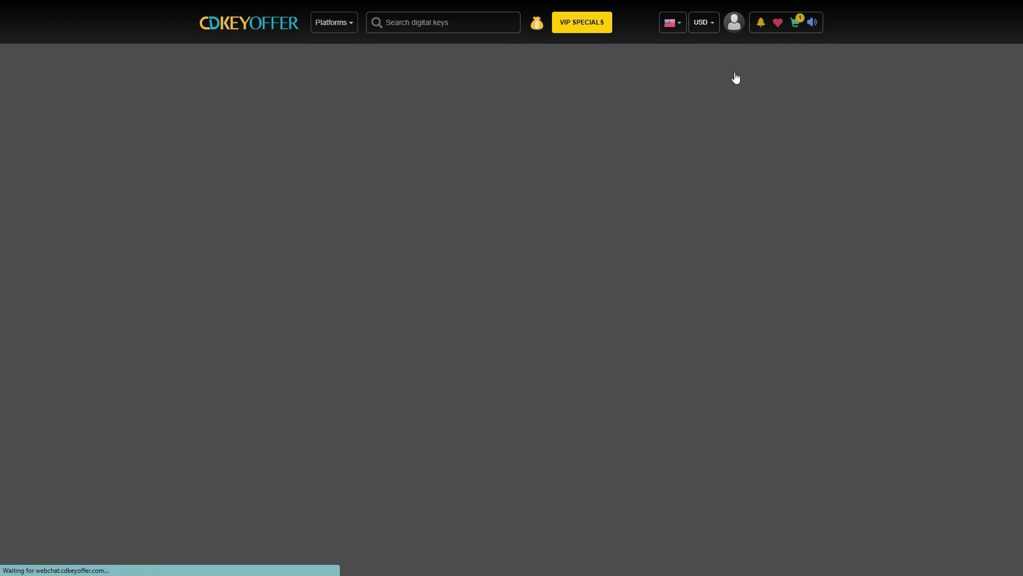
click(779, 244)
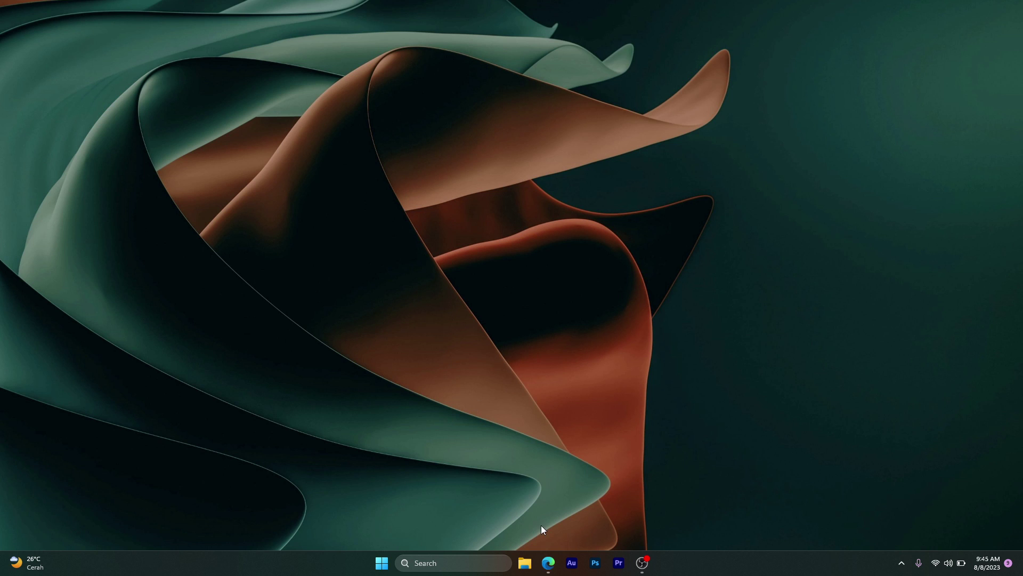
Step: Switch to Edge and request the Windows 11 (multi-edition ISO for x64 devices) disk image on the Microsoft download page
click(549, 562)
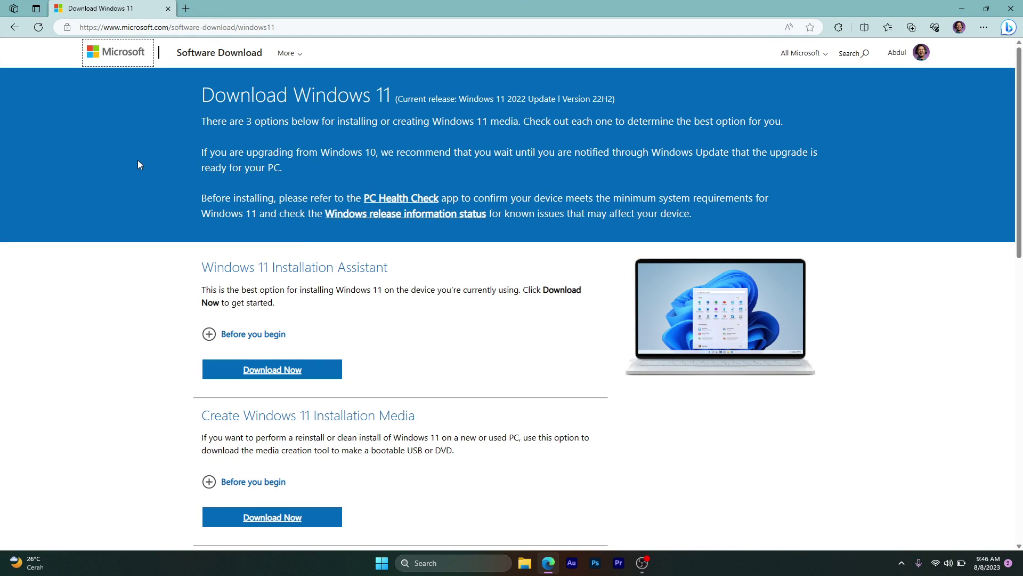
scroll(138, 164, down, 7)
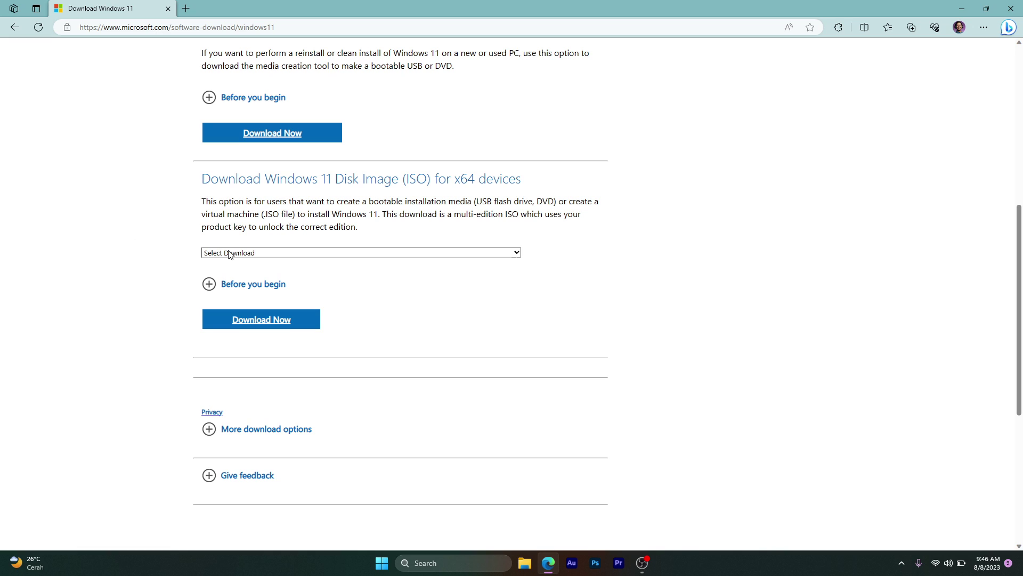
click(230, 254)
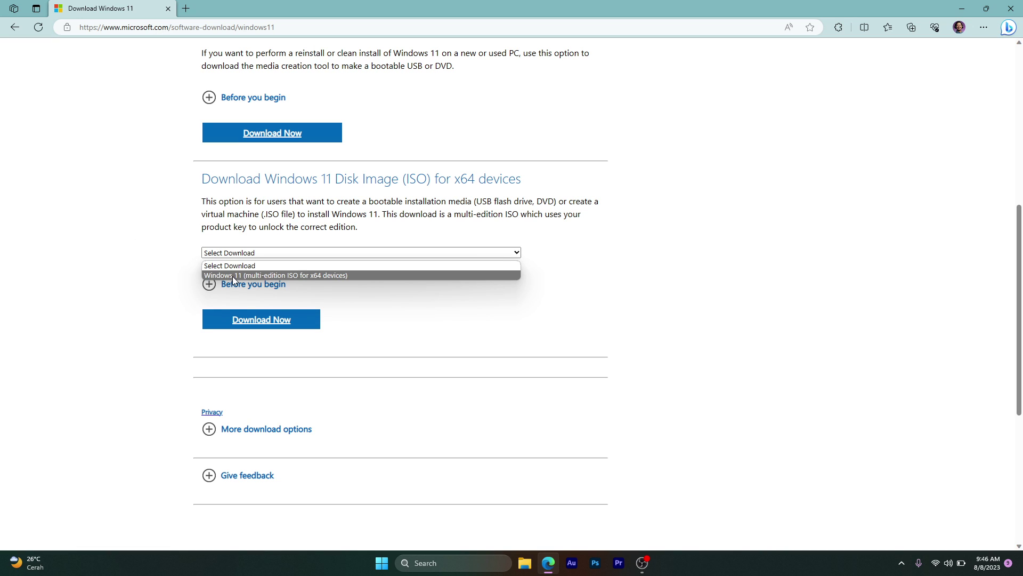
click(233, 276)
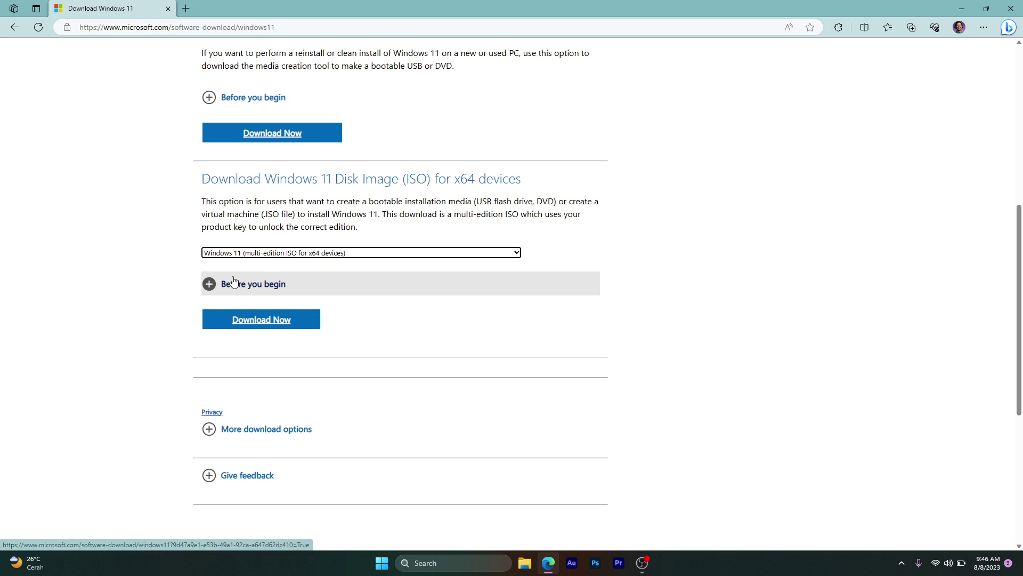
click(252, 323)
Step: Set the product language to English (United States) and start the 64-bit ISO download
click(228, 235)
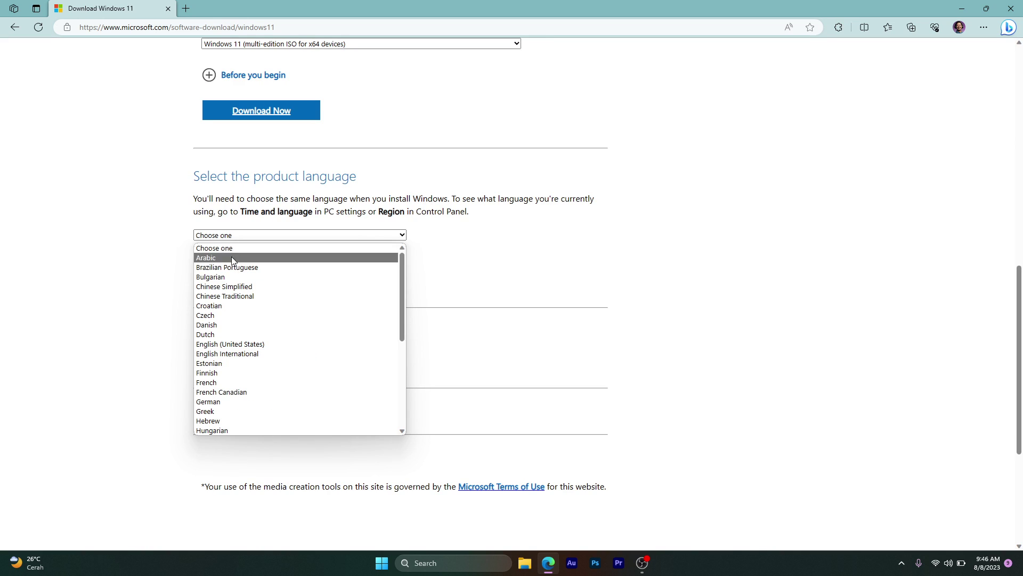
click(233, 344)
click(232, 289)
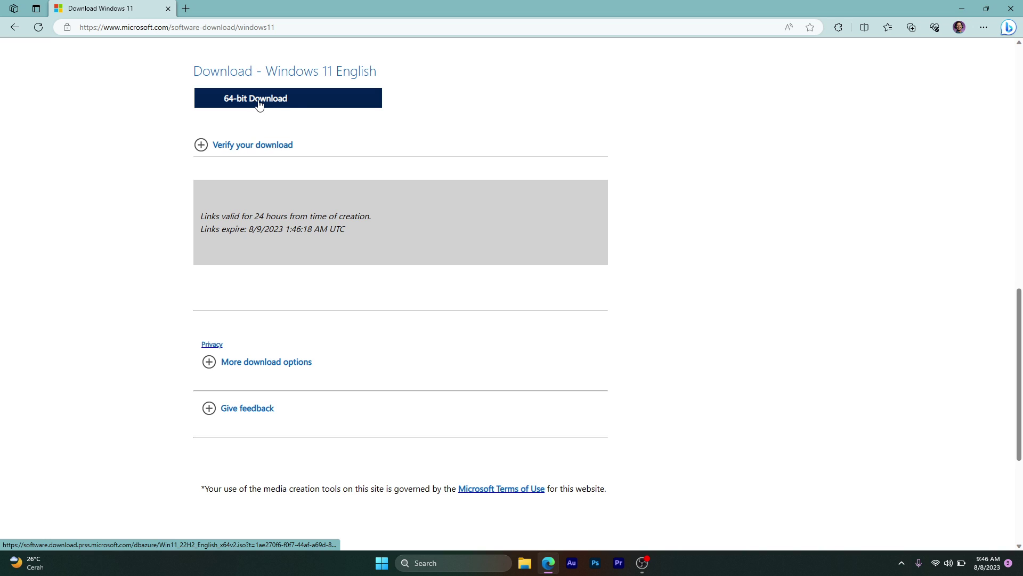
click(319, 103)
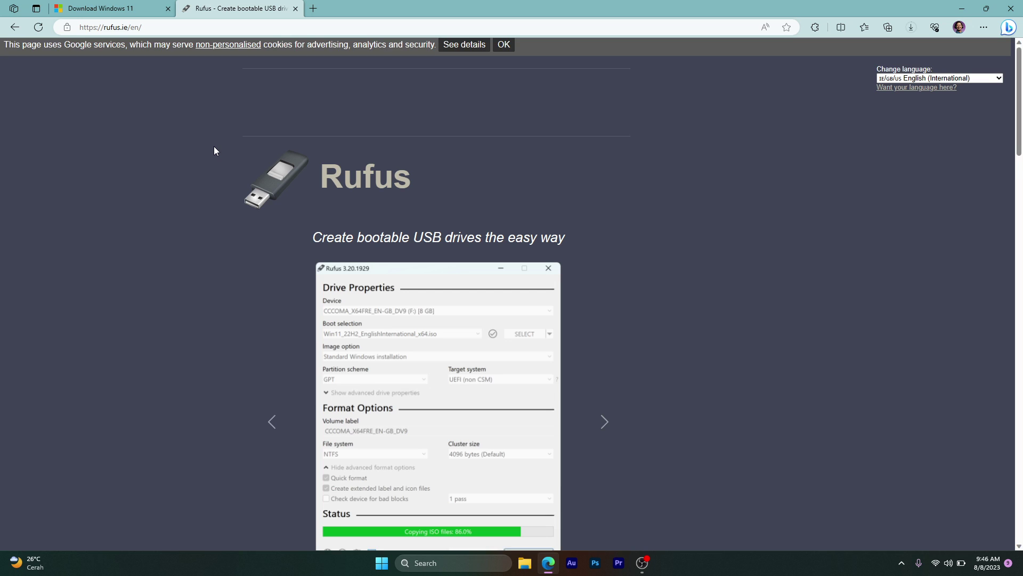
Step: Download the portable Windows x64 release rufus-4.2p.exe from the Rufus website
scroll(214, 147, down, 5)
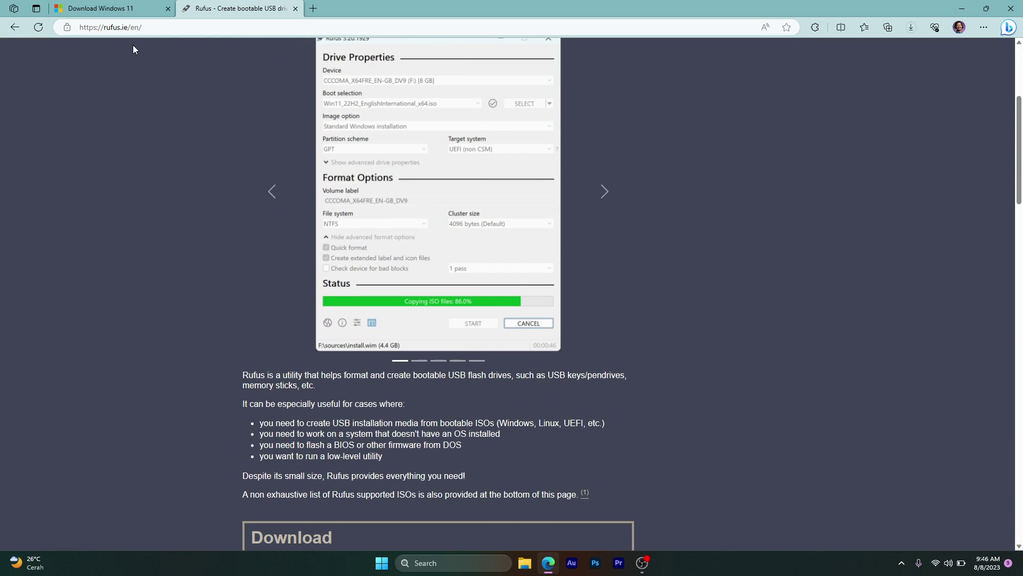
scroll(240, 195, down, 5)
scroll(246, 203, down, 3)
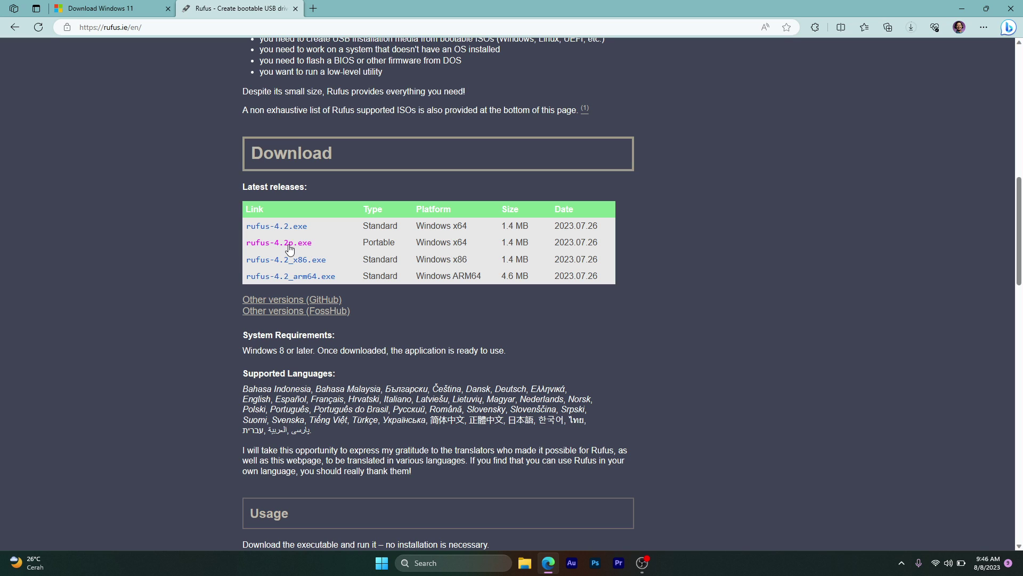
click(289, 247)
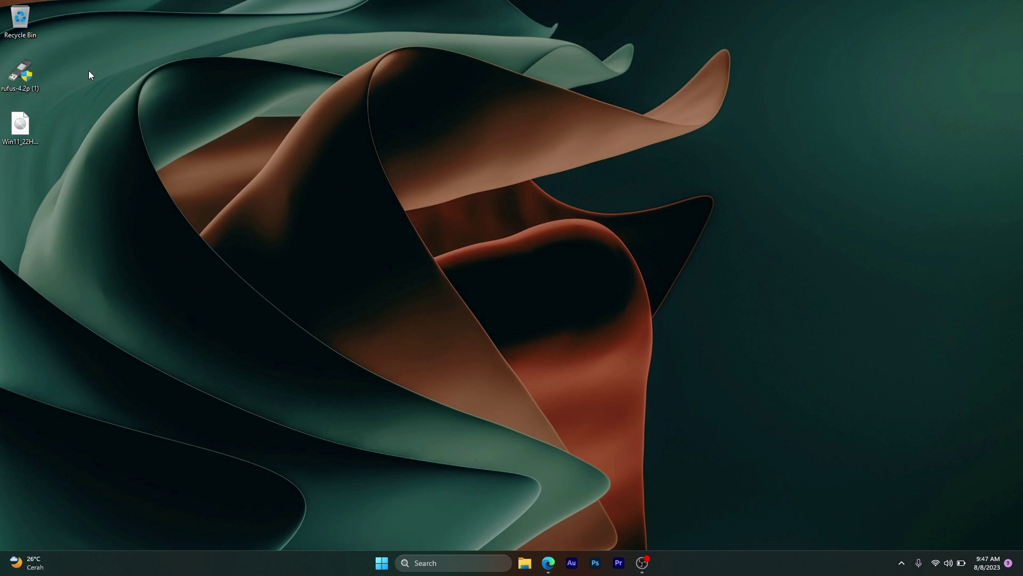
Step: Launch the downloaded rufus-4.2p from the desktop and decline online update checks
click(21, 128)
click(21, 74)
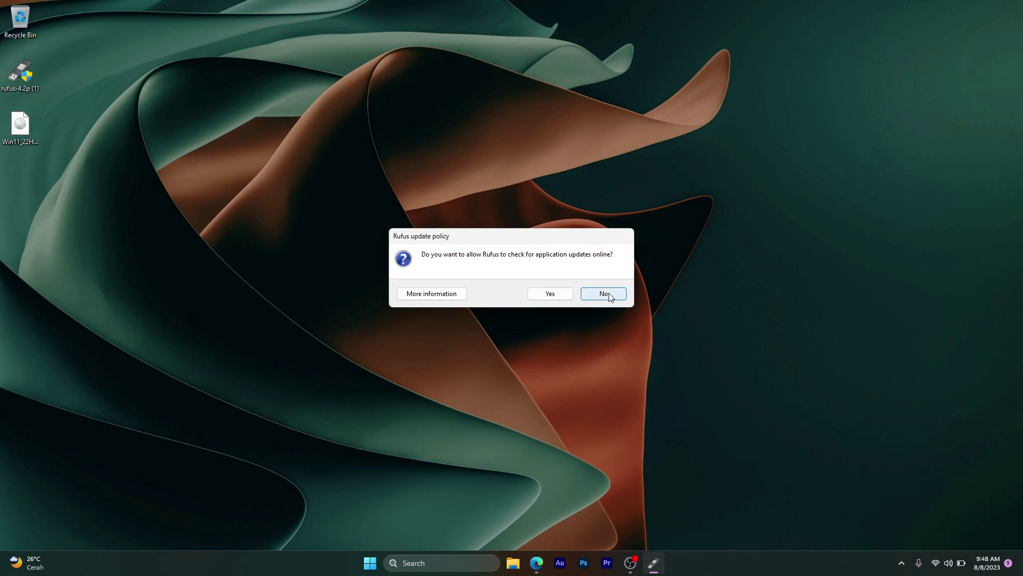
click(608, 293)
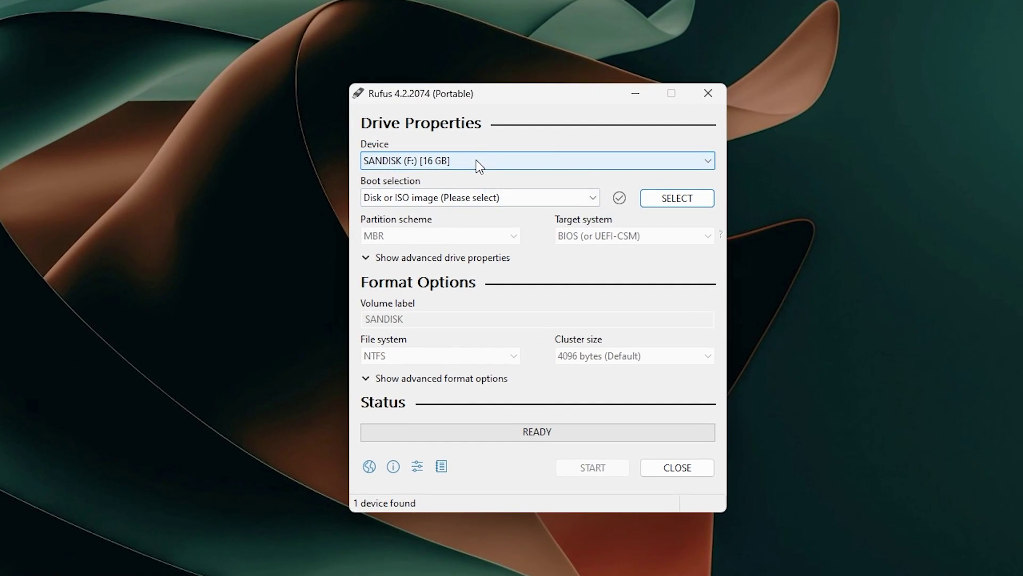
Step: Keep SANDISK (F:) [16 GB] as the target device and load Win11_22H2_English_x64v2 from the desktop as the boot image
click(484, 158)
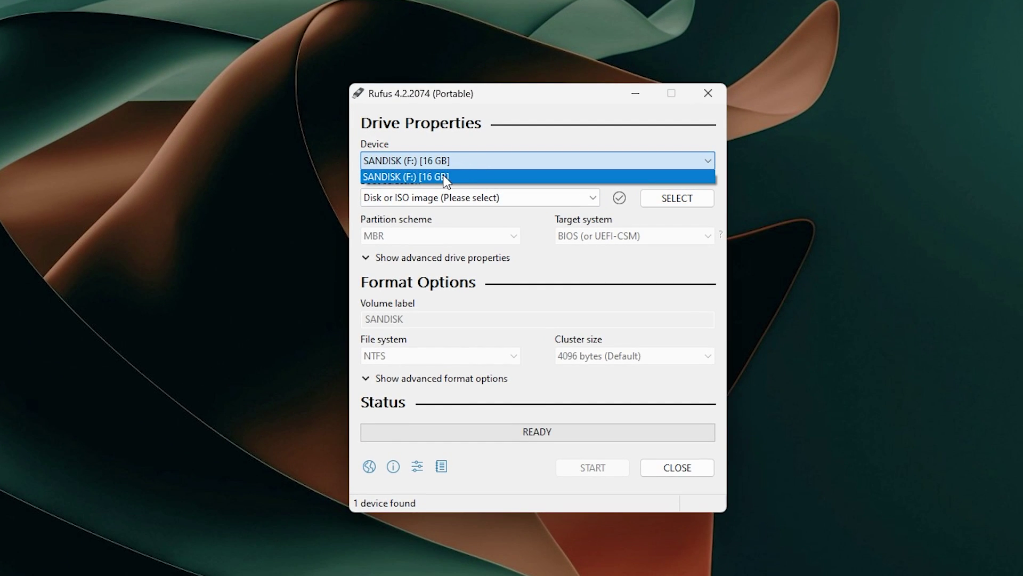
click(499, 109)
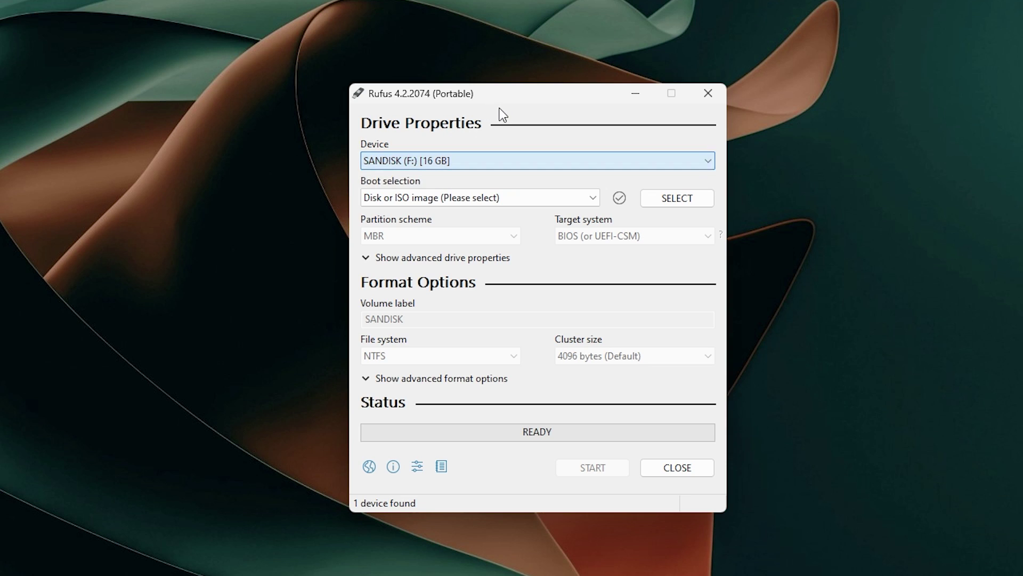
click(684, 202)
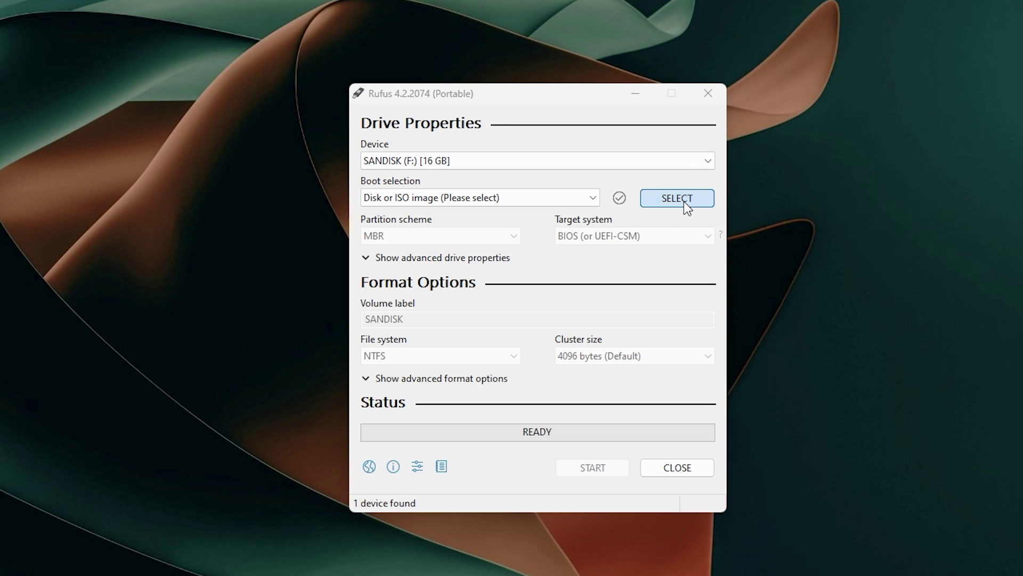
click(551, 263)
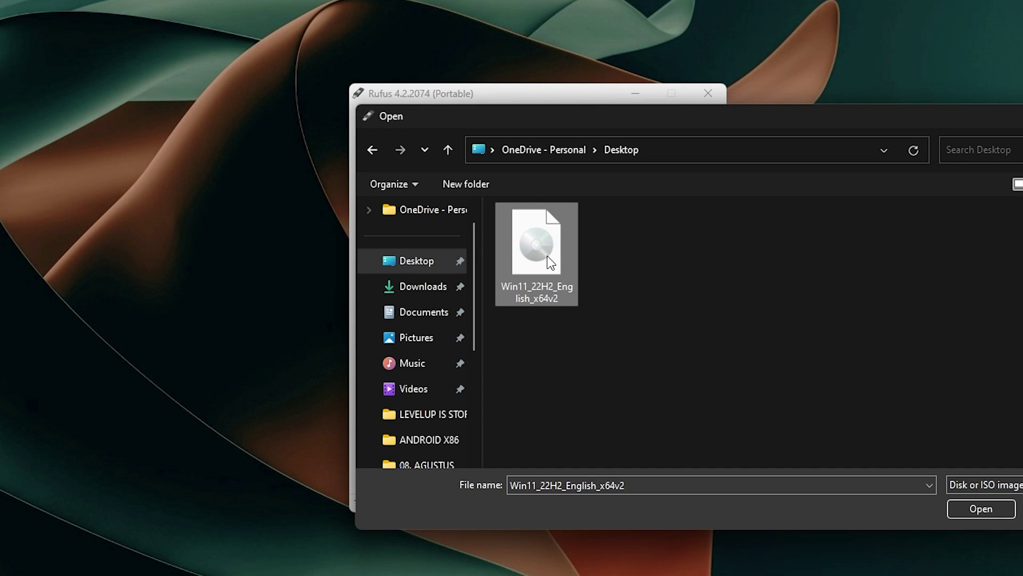
click(970, 506)
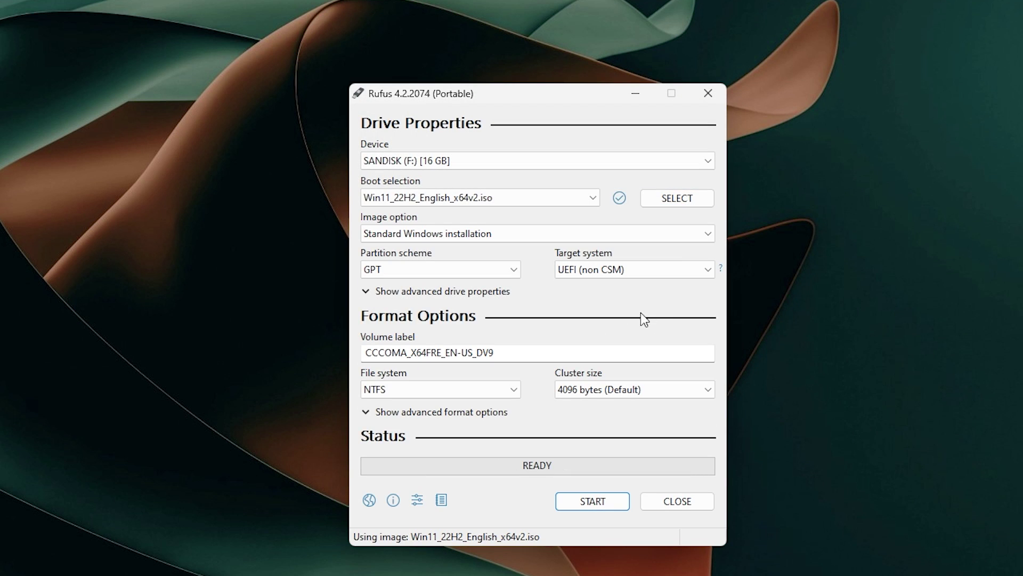
Step: Compare the partition scheme in Rufus with Disk 0's partition style in the disk's volume properties in Disk Management
click(448, 277)
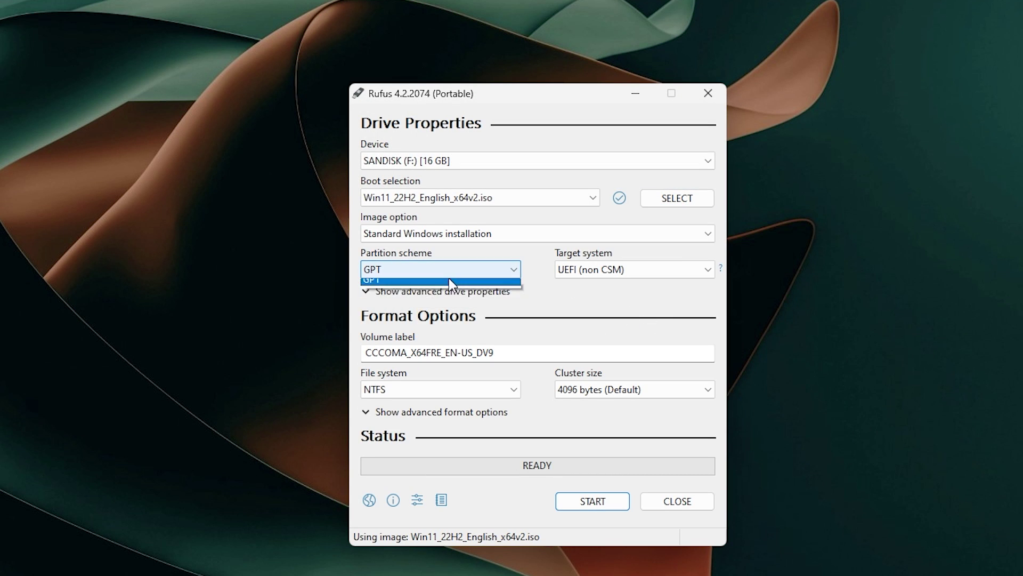
click(593, 309)
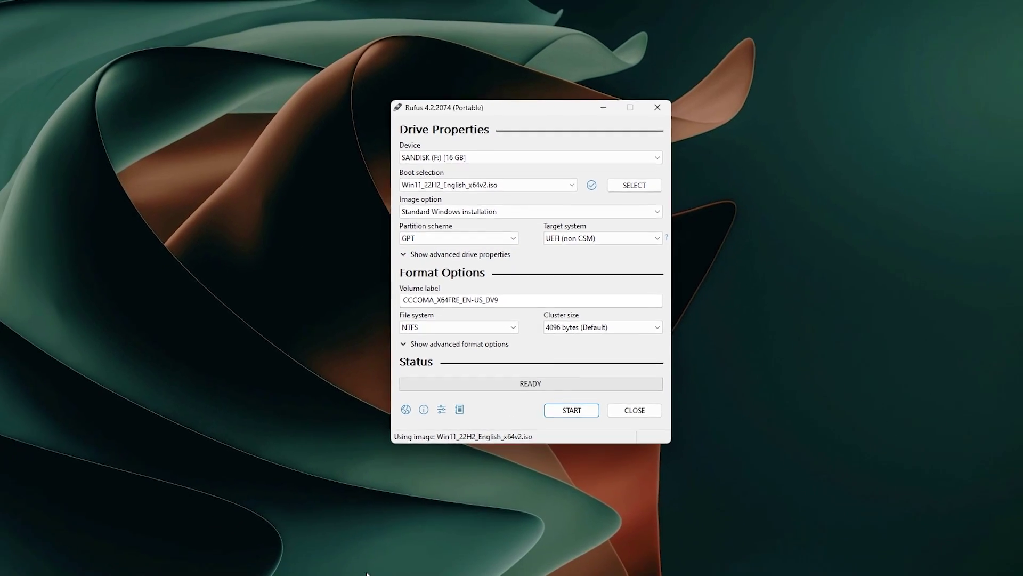
right_click(370, 563)
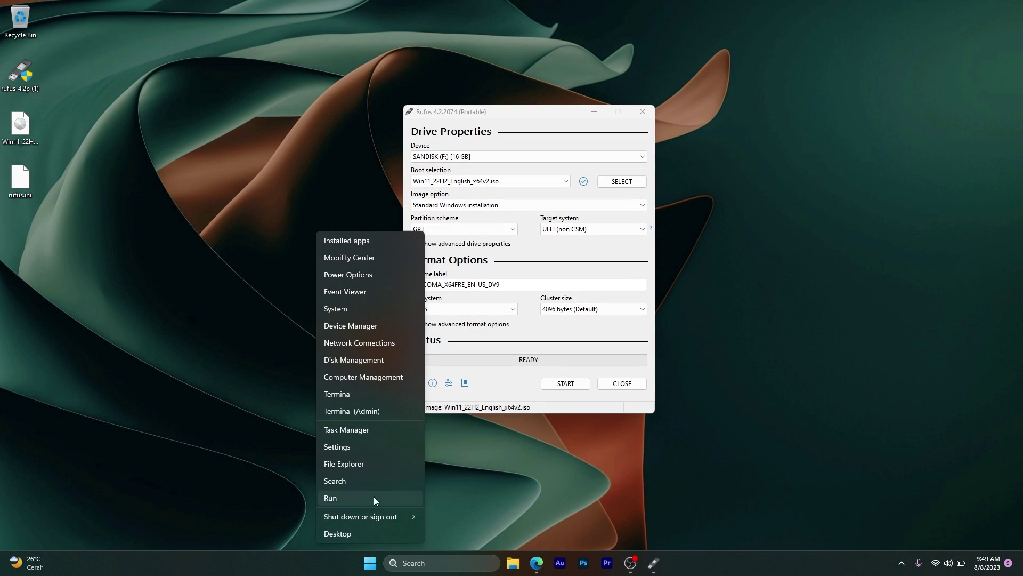
click(349, 360)
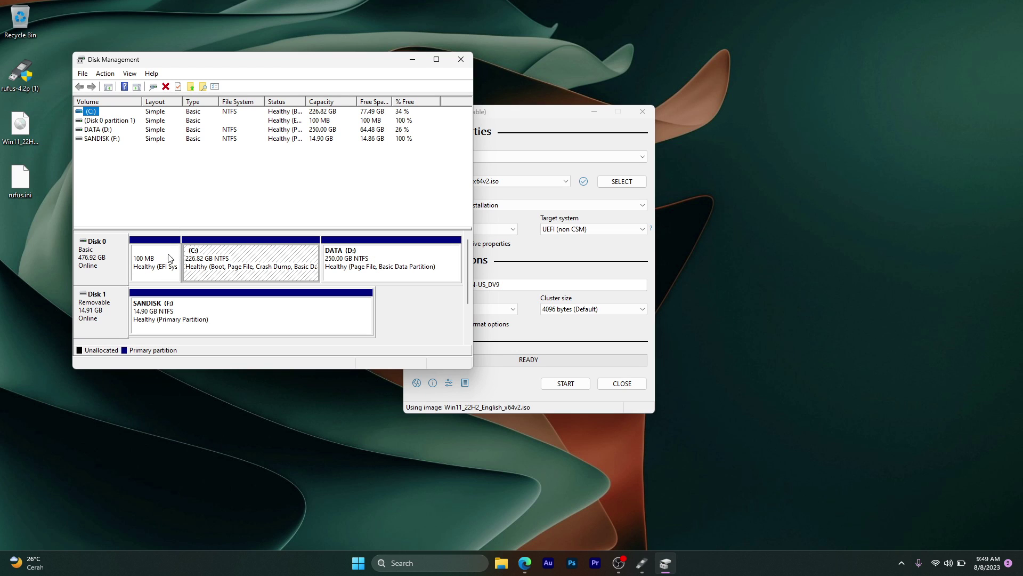
click(118, 261)
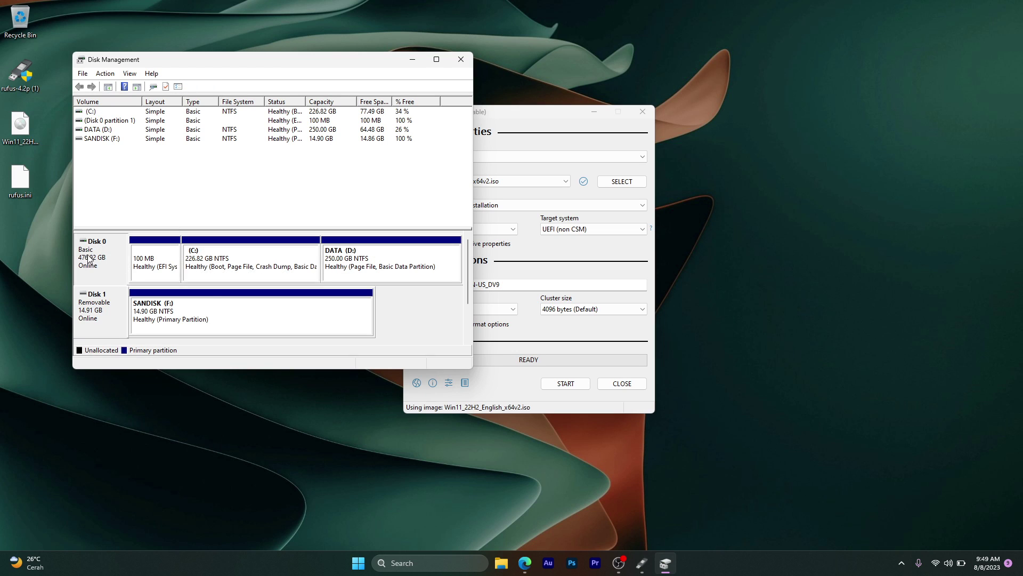
right_click(90, 259)
click(130, 313)
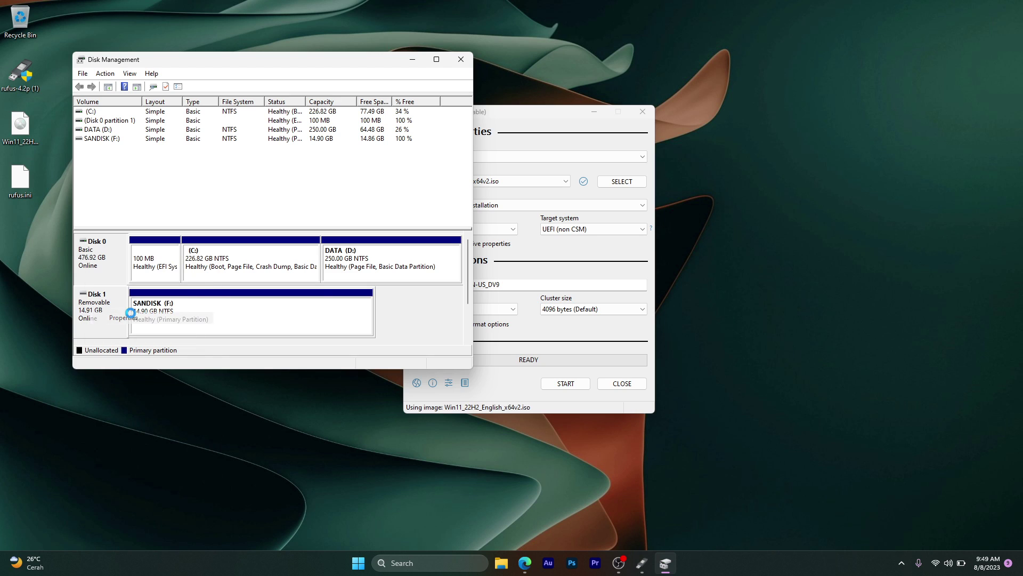
click(199, 151)
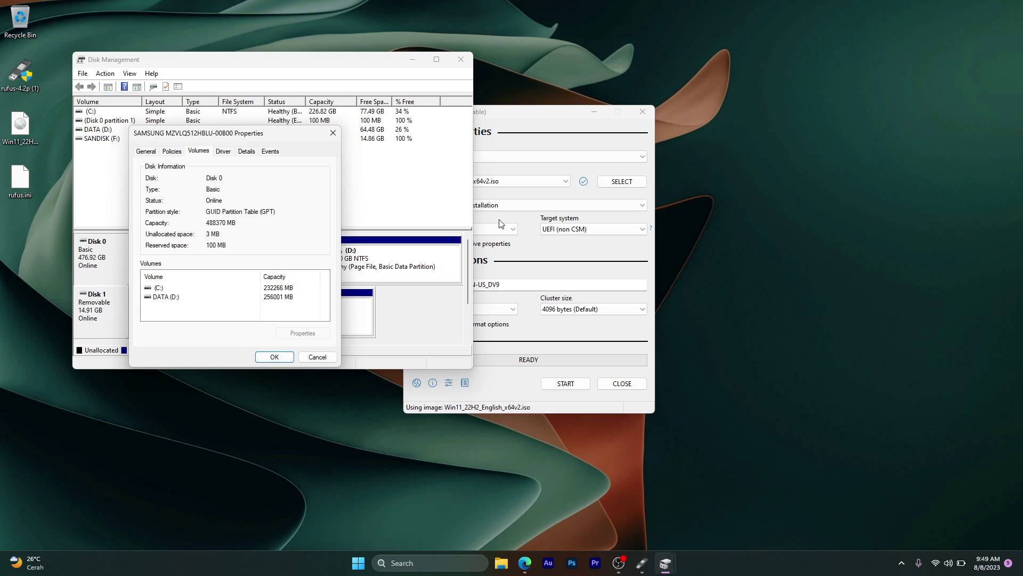
click(530, 264)
click(445, 229)
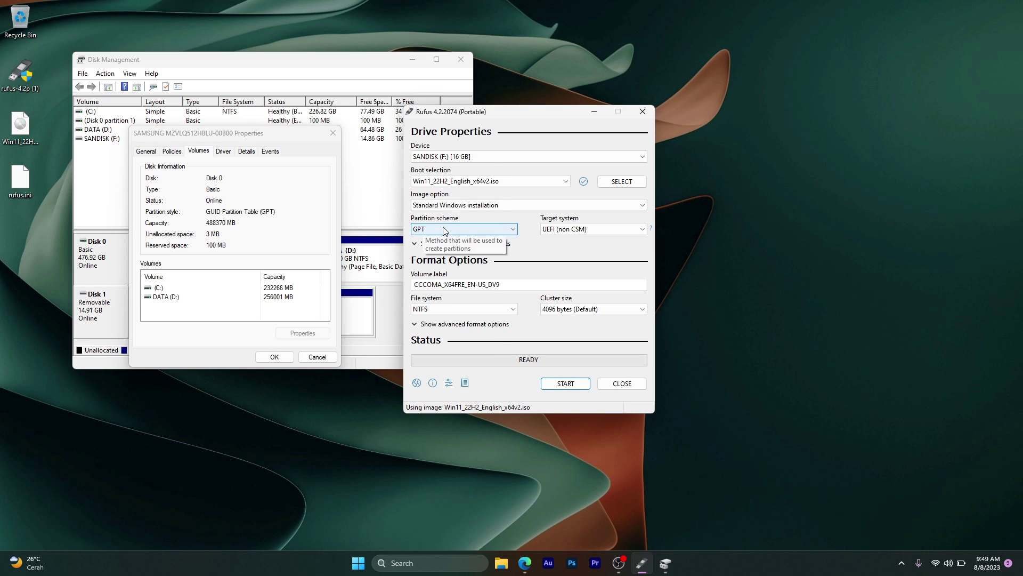
Step: Keep GPT as the partition scheme and close the disk properties and Disk Management
click(428, 247)
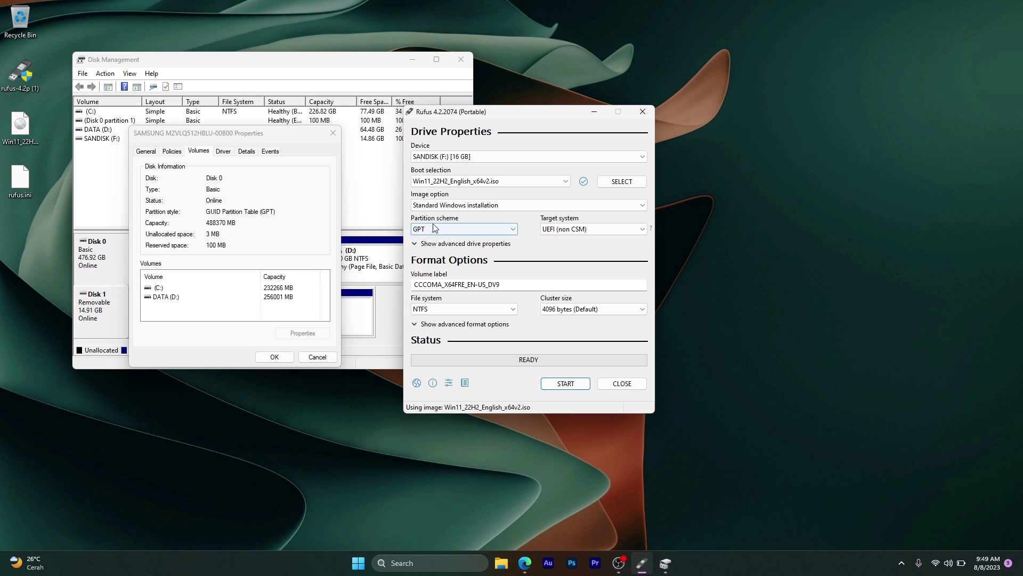
click(274, 357)
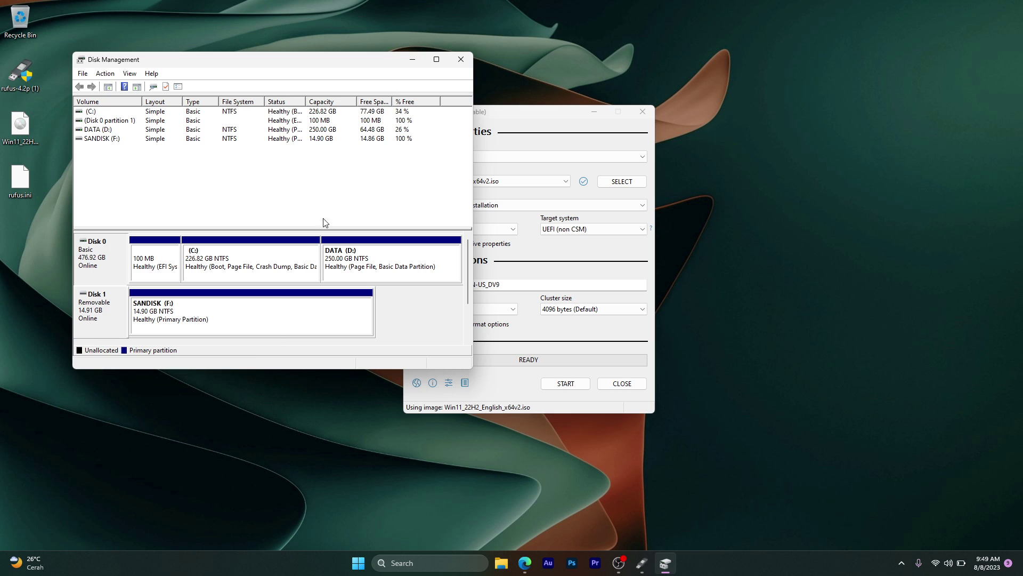
click(461, 59)
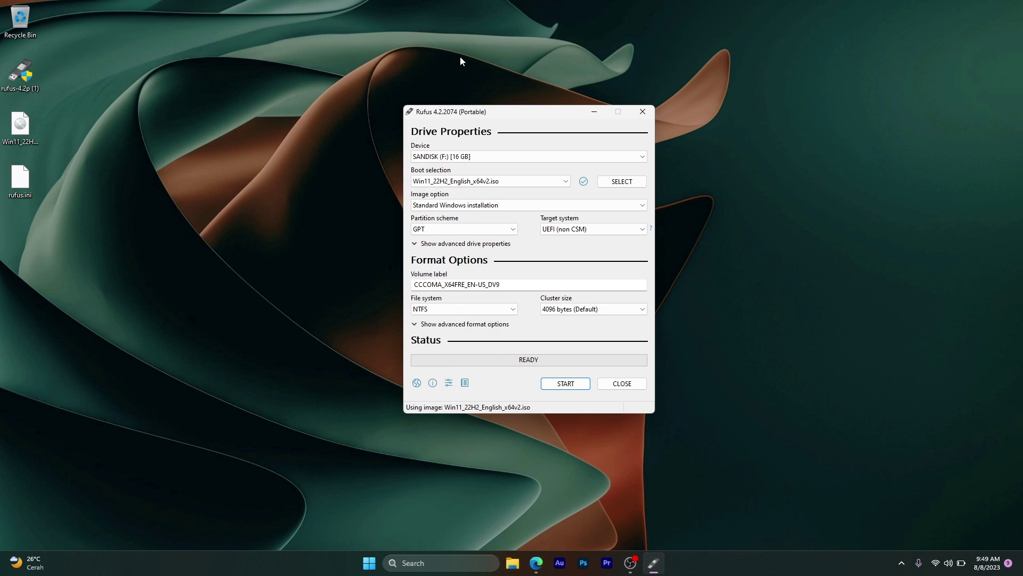
Step: Write the bootable USB with the 4GB+ RAM, Secure Boot, TPM 2.0 and online Microsoft account requirements removed, and close Rufus
click(558, 385)
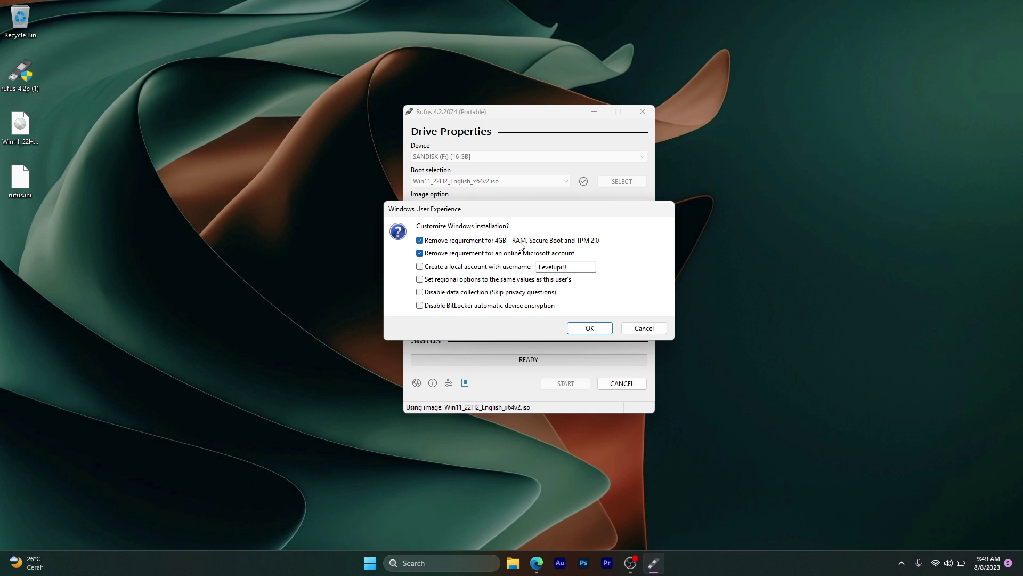
click(601, 331)
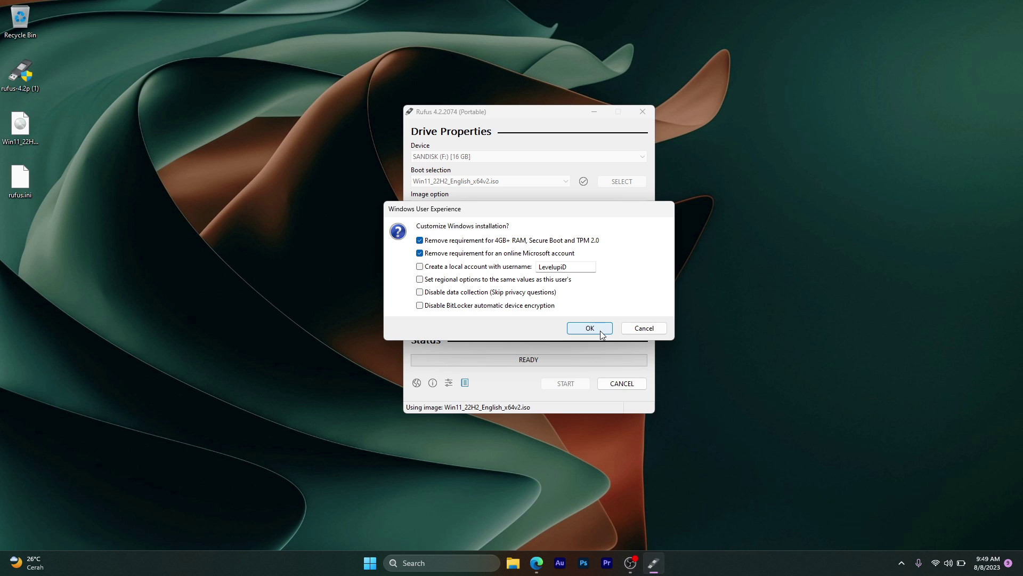
click(552, 321)
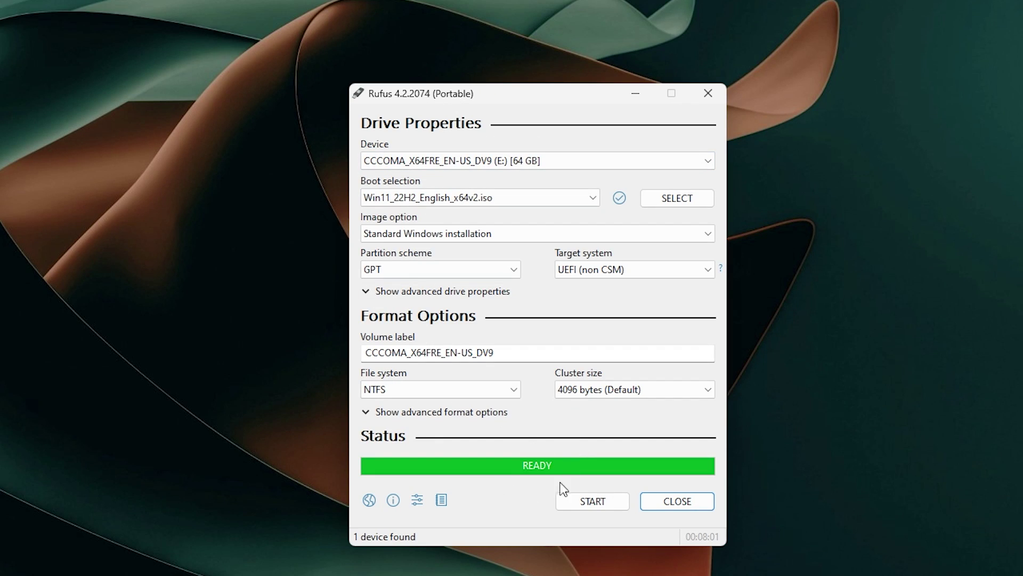
click(673, 504)
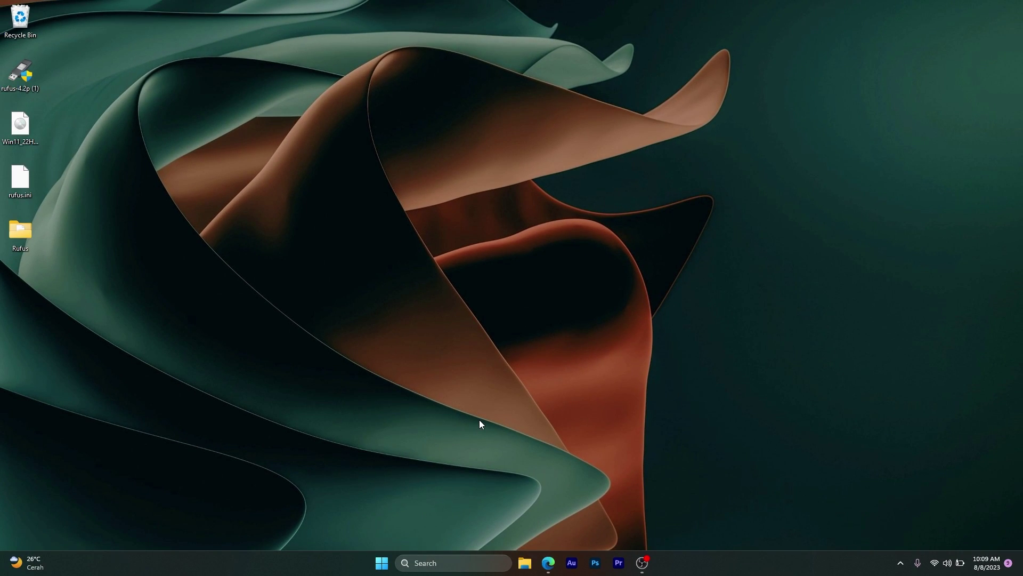
Step: Rename Local Disk (C:) as WINDOWS 11 in File Explorer and close the window
click(525, 563)
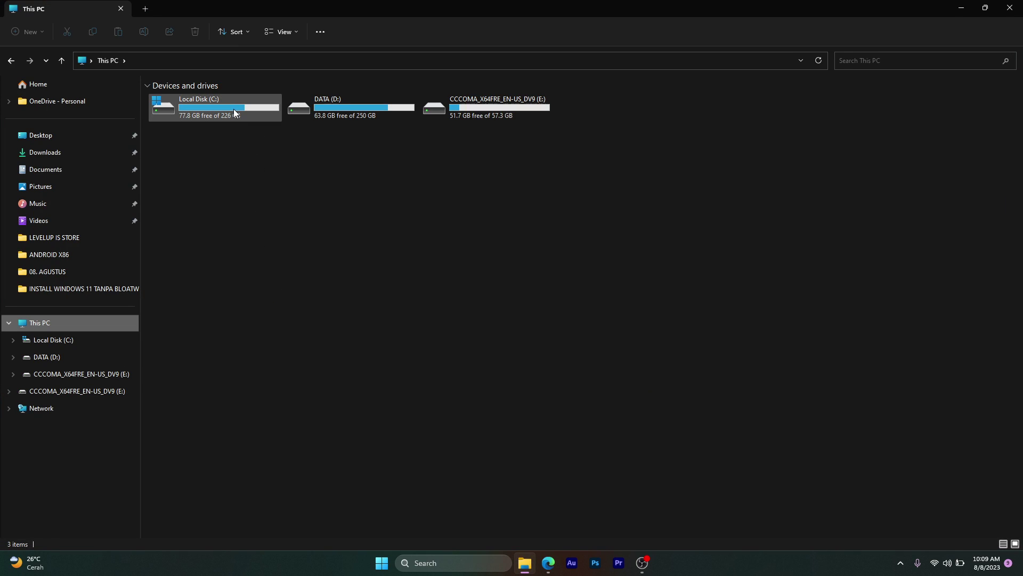
click(194, 100)
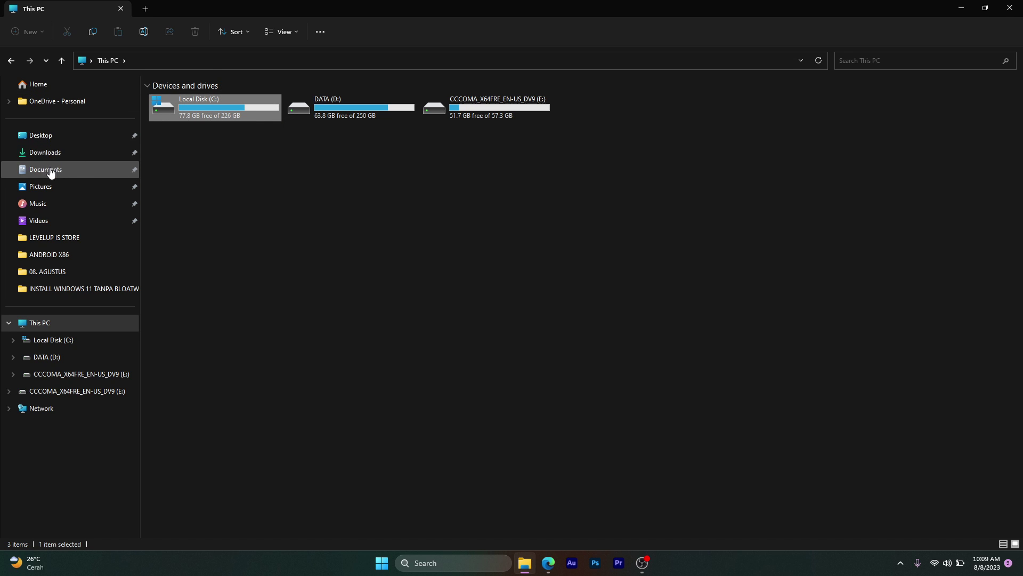
right_click(189, 106)
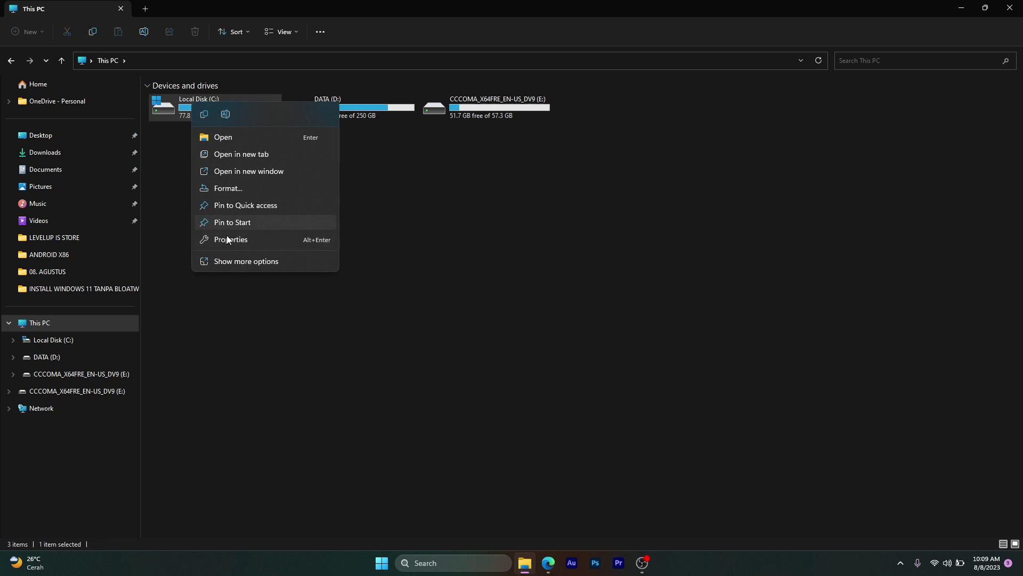
click(225, 115)
text(WINDOWS 11)
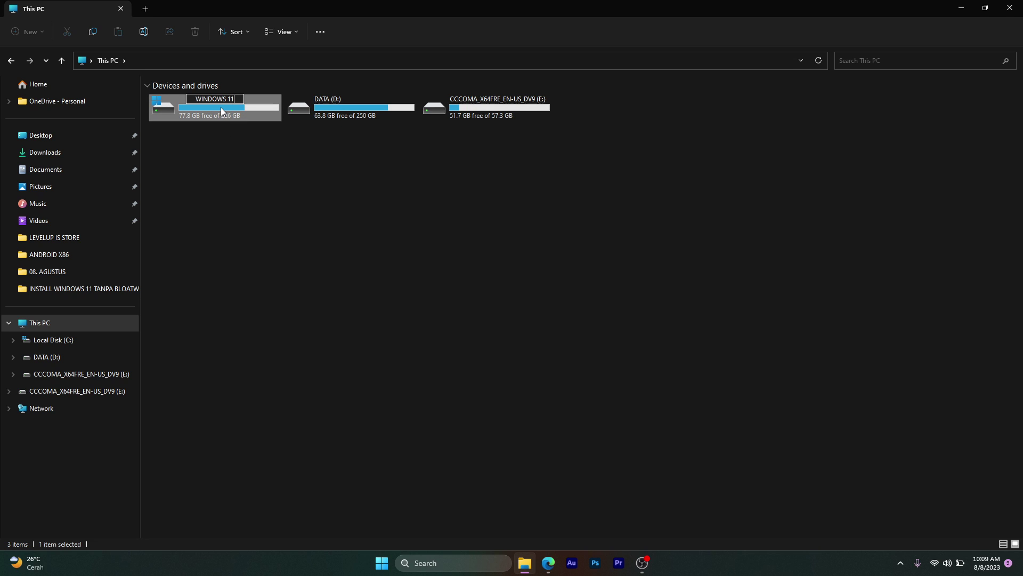
key(Return)
click(520, 291)
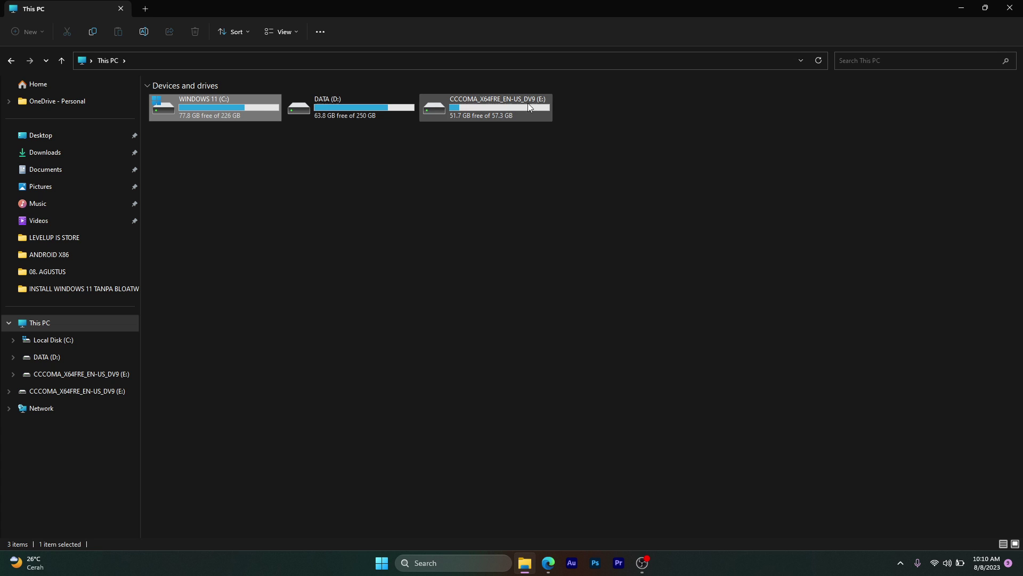
click(1010, 7)
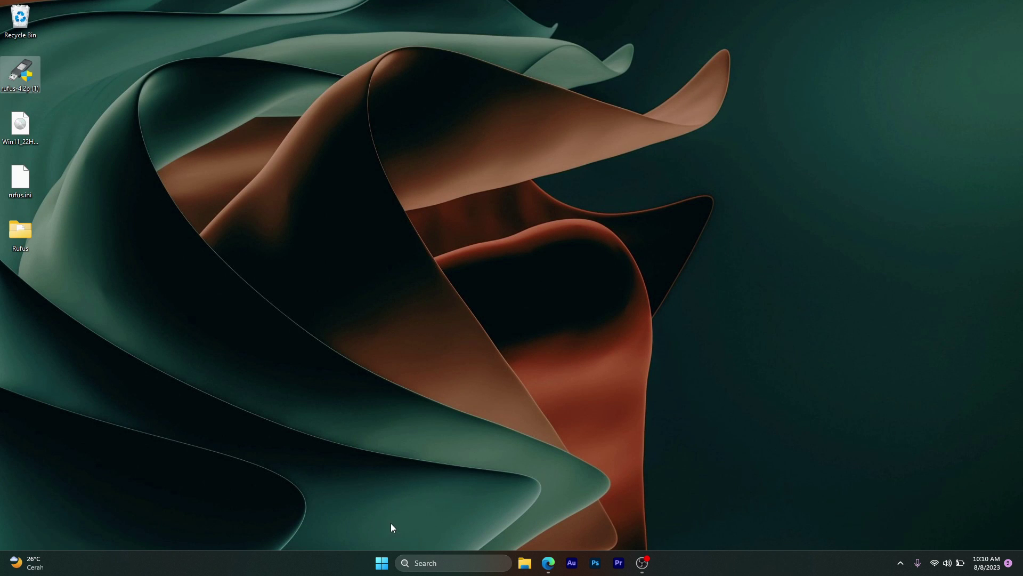
Step: Restart the computer into the BIOS setup utility and open its boot settings
click(380, 566)
click(645, 526)
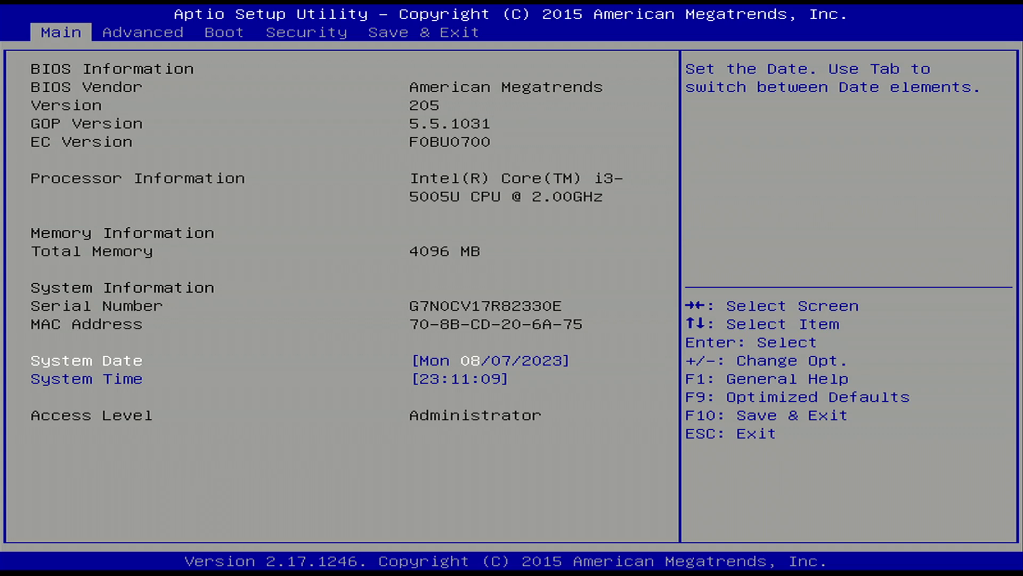
key(Right)
key(Right)
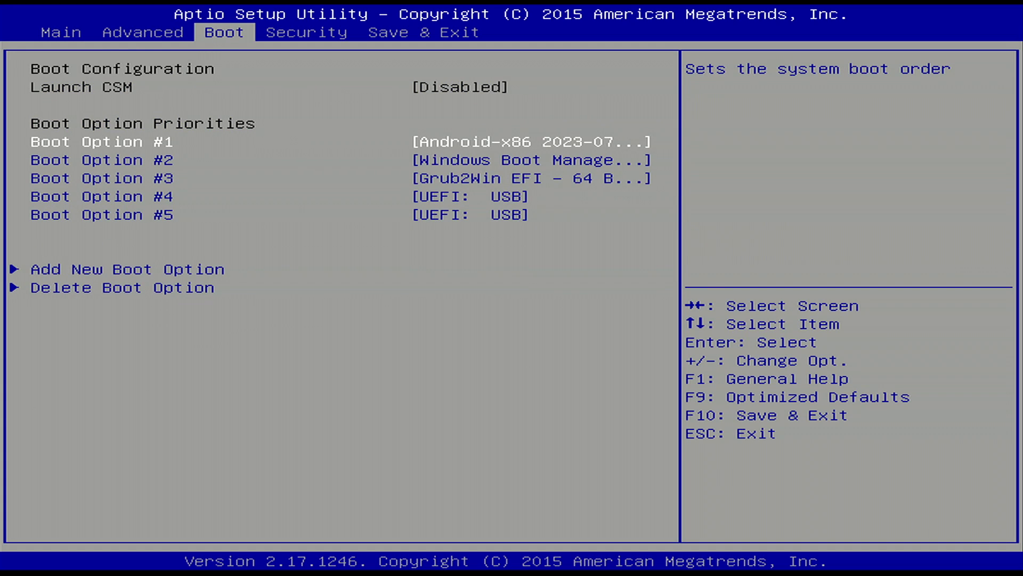
Step: Set Boot Option #1 to the second UEFI: USB entry, save the configuration and exit the BIOS
key(Return)
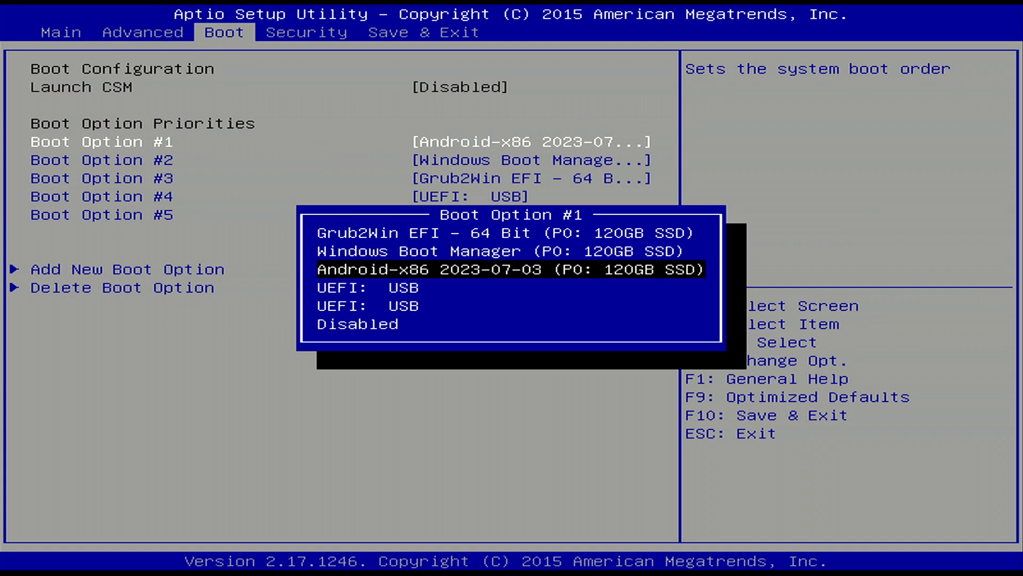
key(Down)
key(Down)
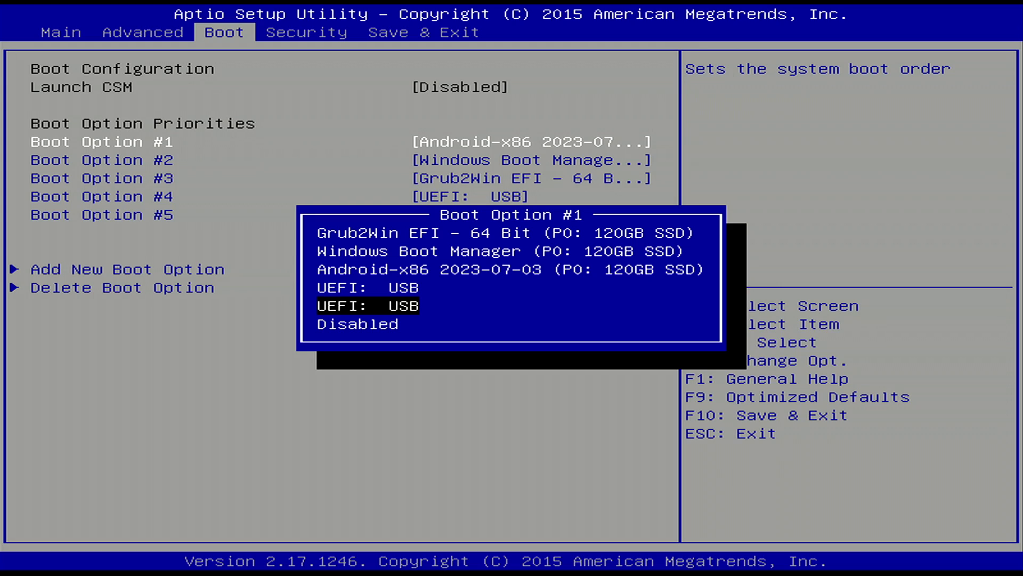
key(Return)
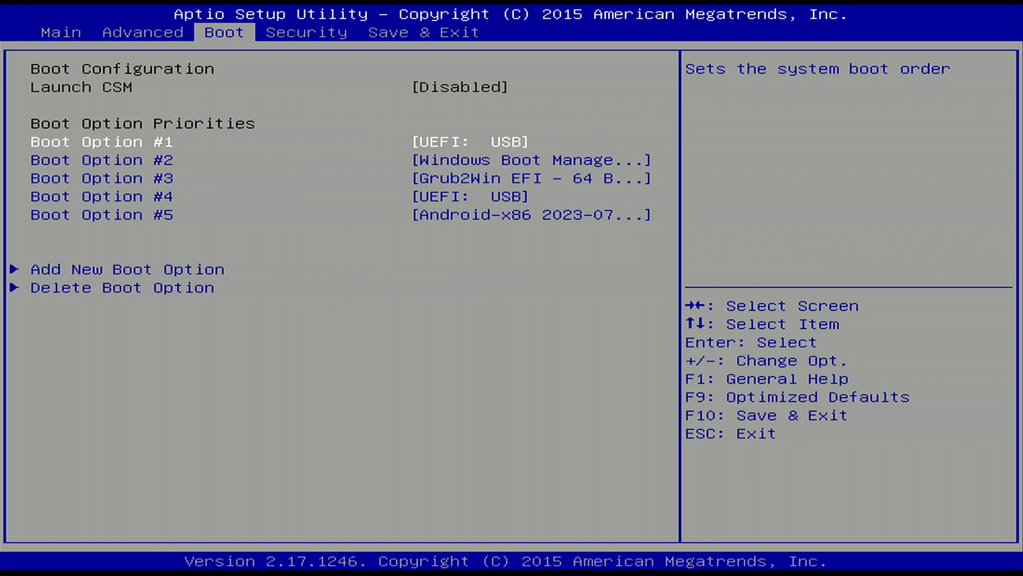
key(F10)
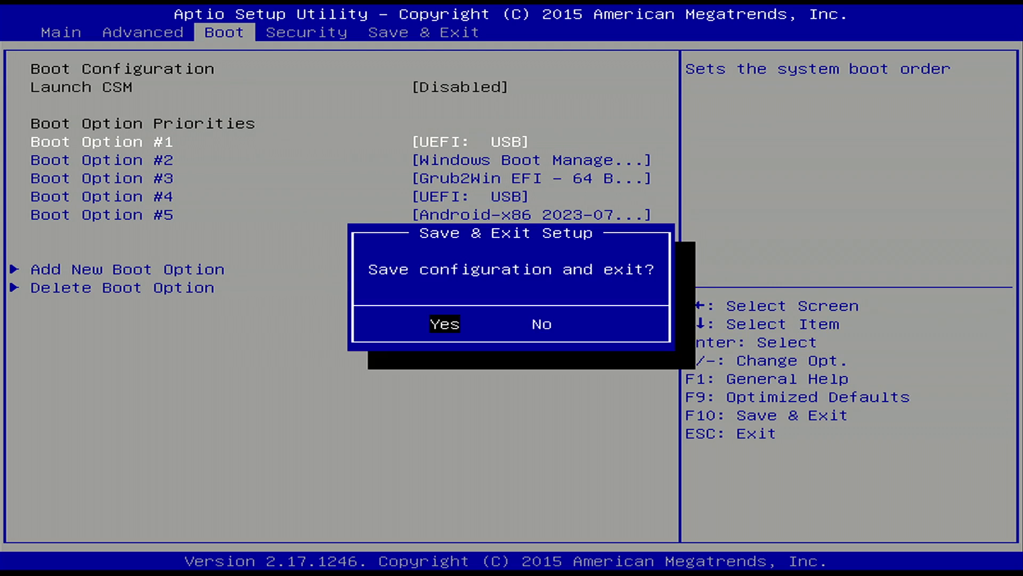
key(Return)
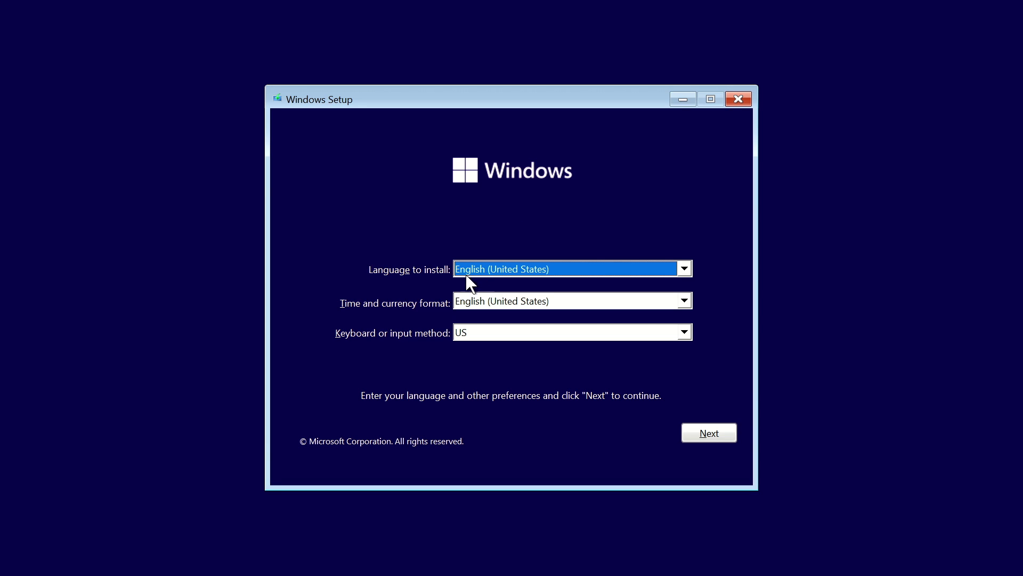
Step: Set the time and currency format to English (World) and start the Windows installation without a product key
click(497, 305)
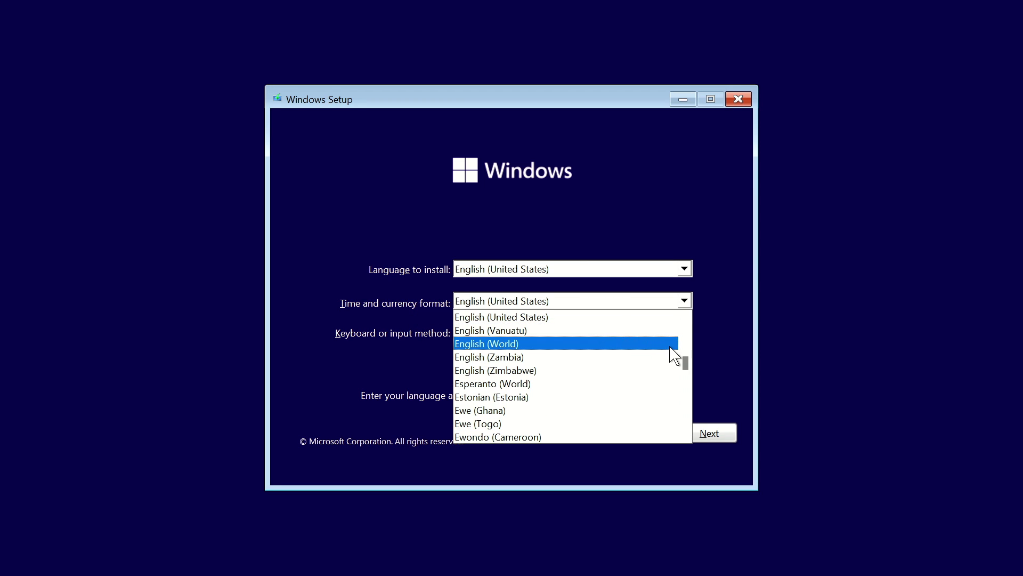
click(564, 344)
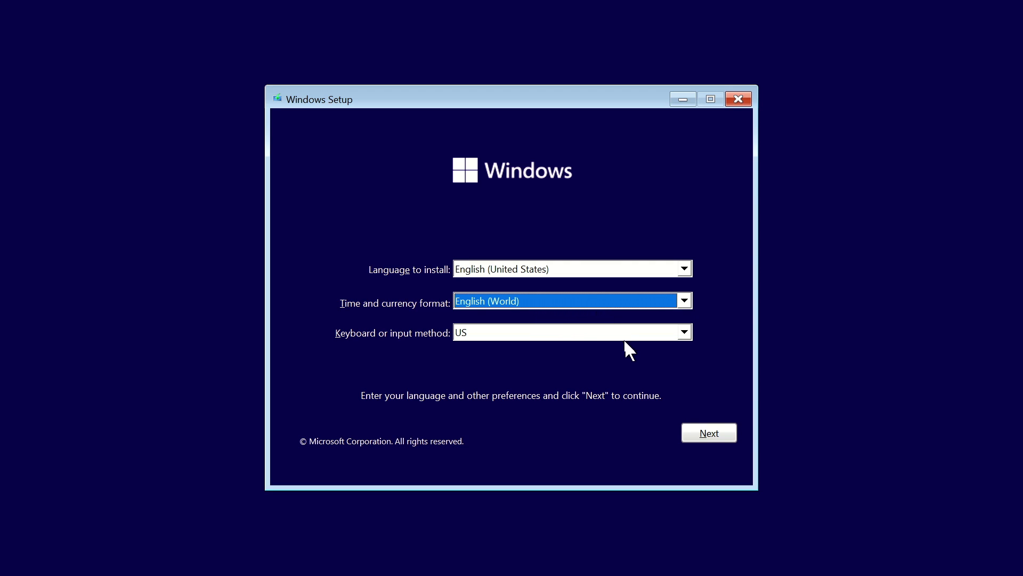
click(713, 435)
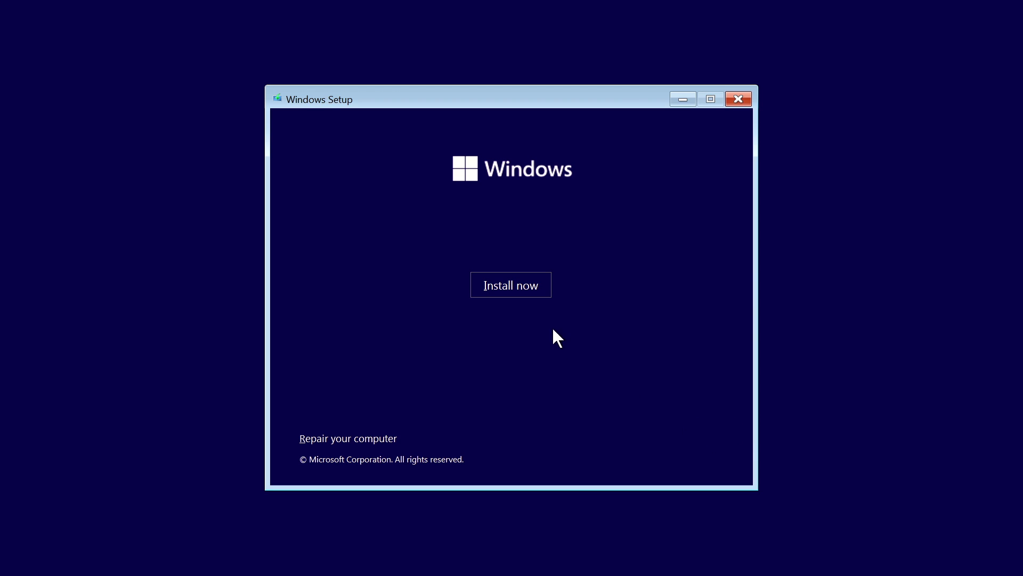
click(523, 291)
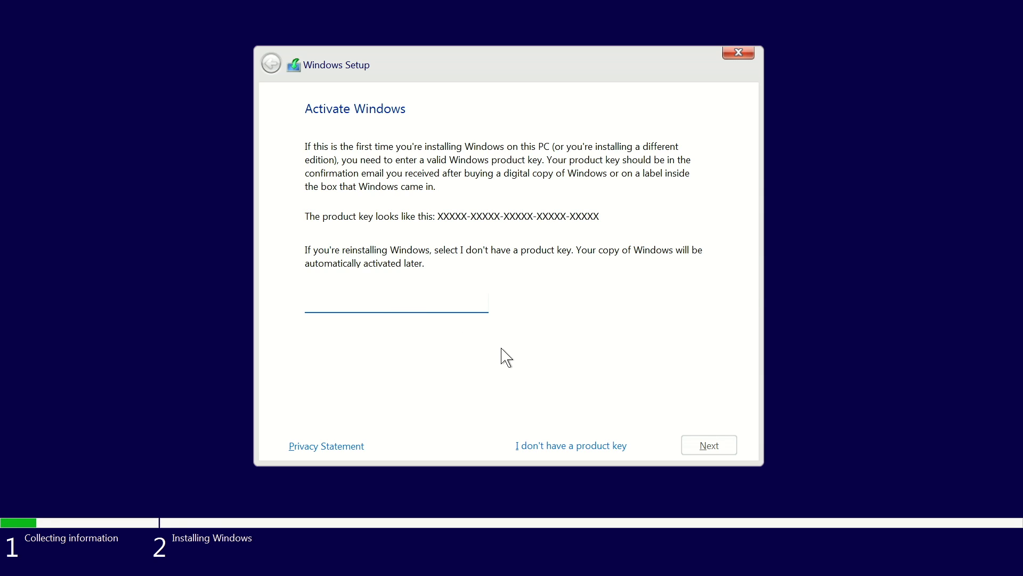
click(555, 446)
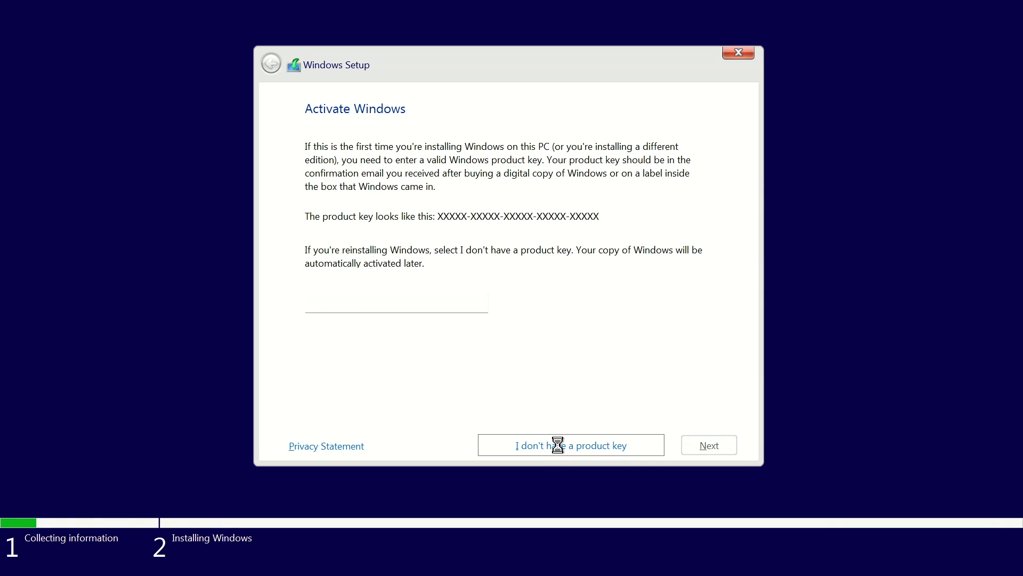
Step: Choose Windows 11 Pro as the operating system and accept the Microsoft Software License Terms
click(443, 257)
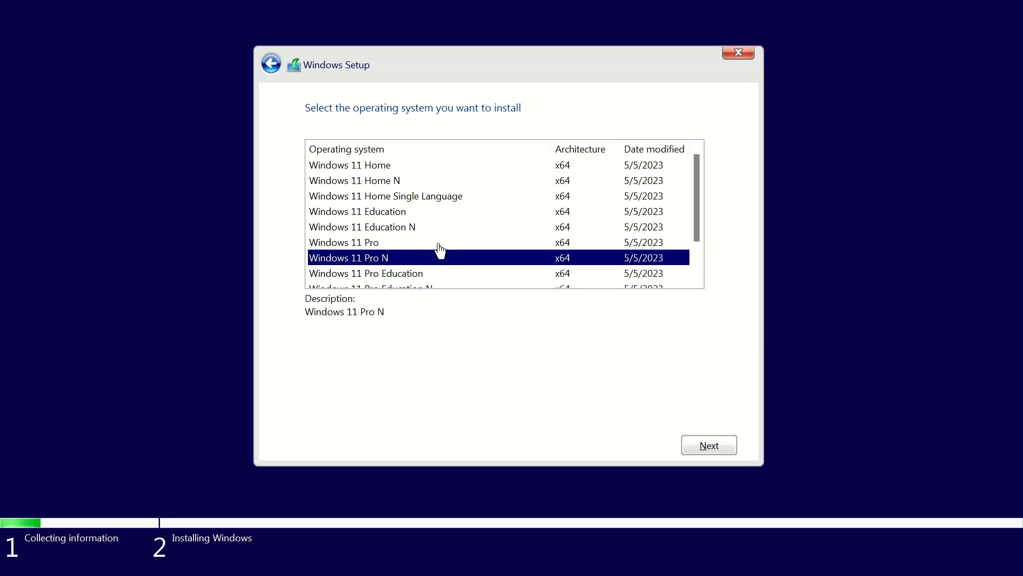
click(439, 247)
click(703, 446)
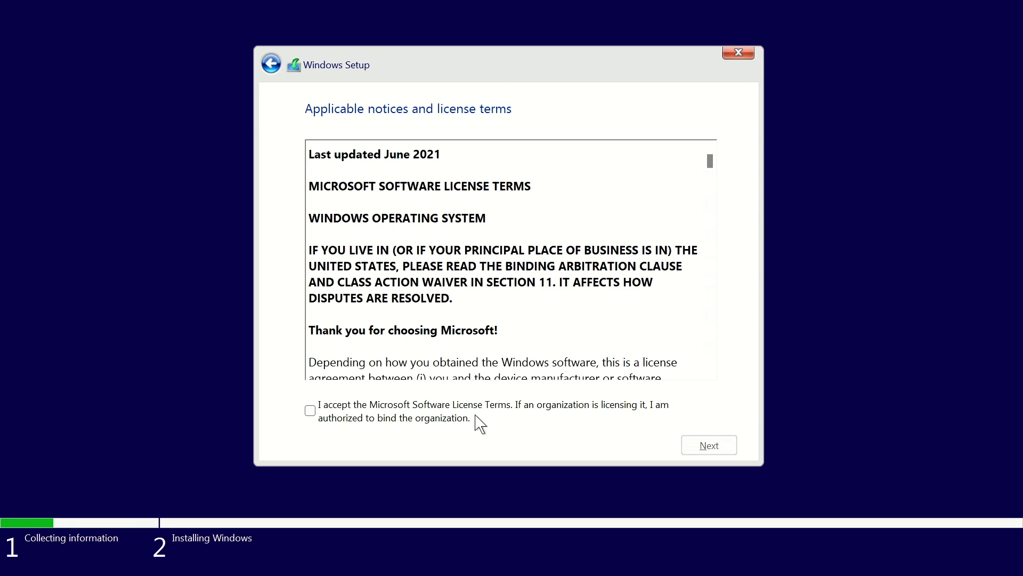
click(478, 420)
click(703, 446)
Step: Format Drive 0 Partition 3: WINDOWS 11, install Windows on it and restart the computer
click(468, 272)
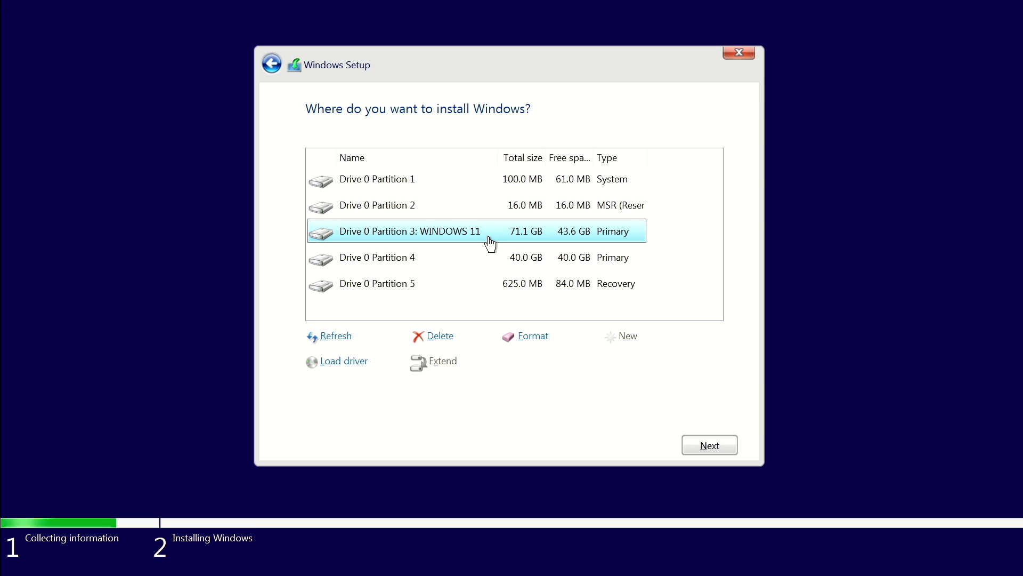
click(532, 340)
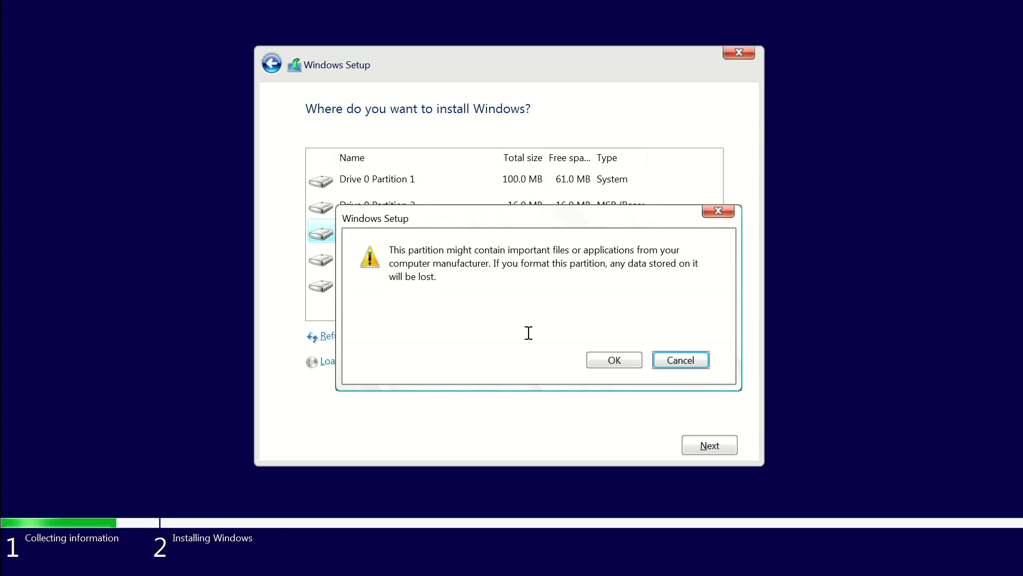
click(596, 364)
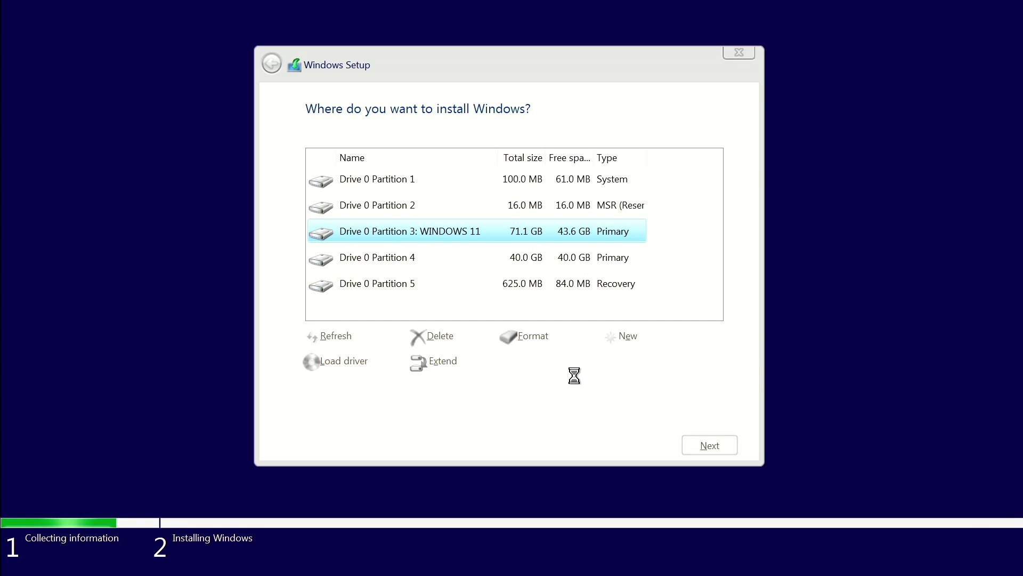
click(712, 446)
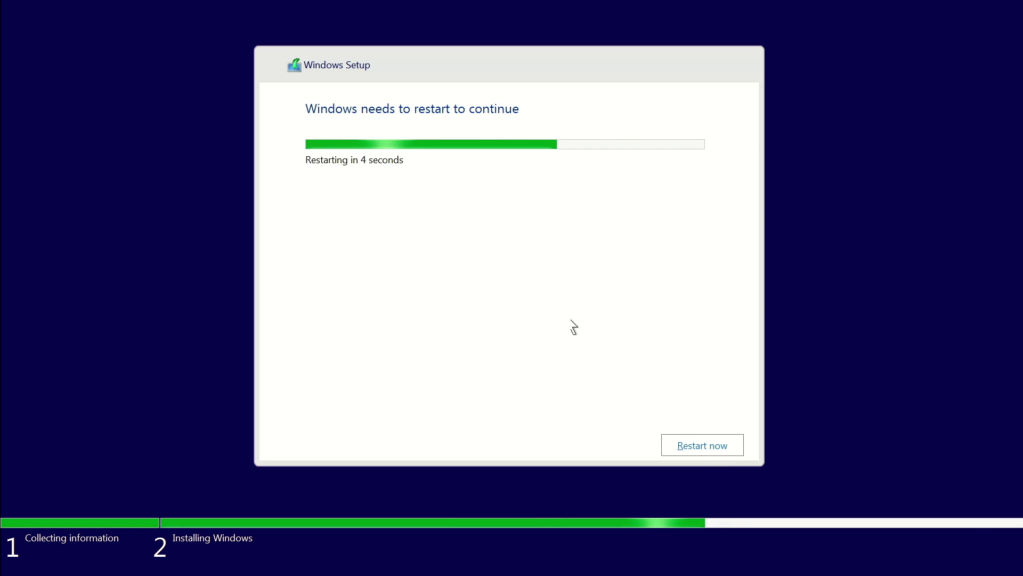
click(688, 444)
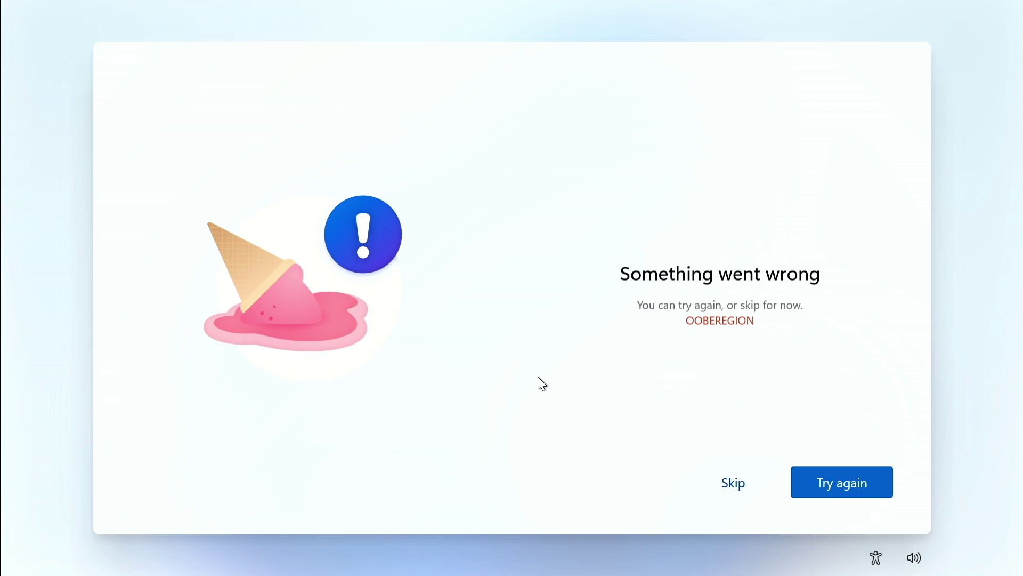
Step: Skip the OOBEREGION error page and continue through the first-run Windows setup
click(733, 484)
click(845, 477)
click(793, 483)
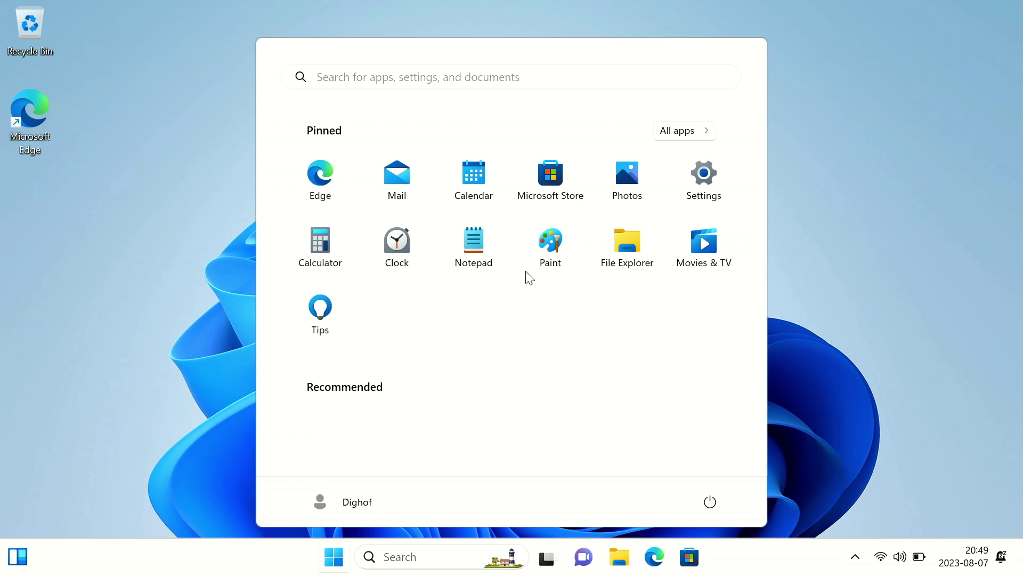
Step: Look through the full list of installed apps on the new Windows installation for preinstalled bloatware
click(669, 137)
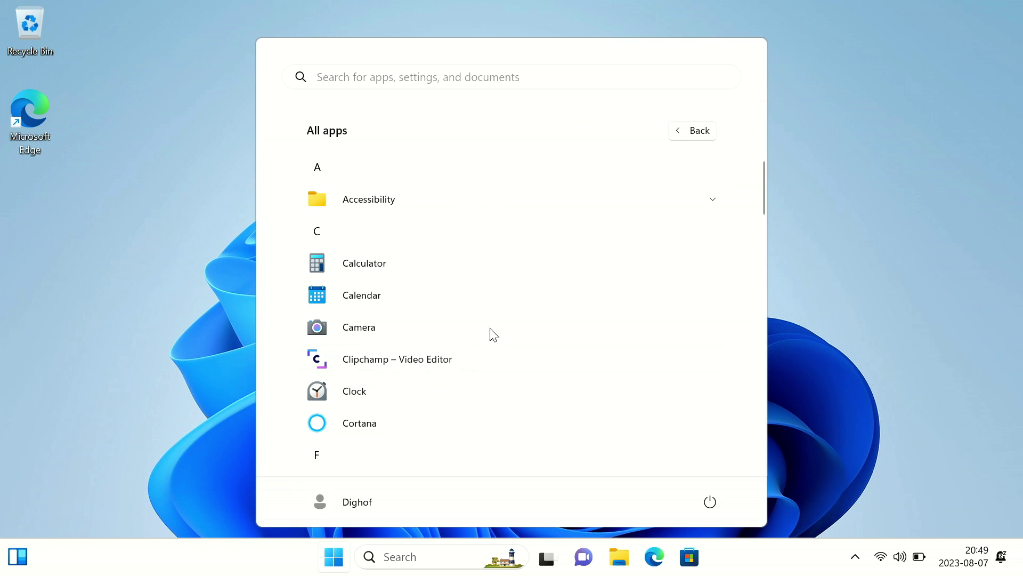
drag(764, 202, 766, 128)
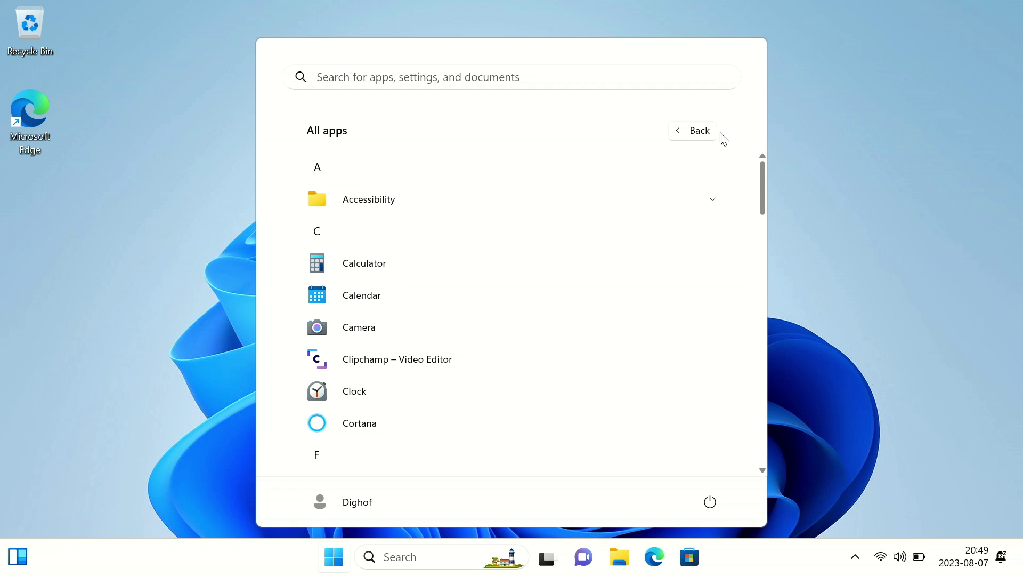
Step: Return to the pinned apps in the Start menu and uninstall Paint
click(703, 138)
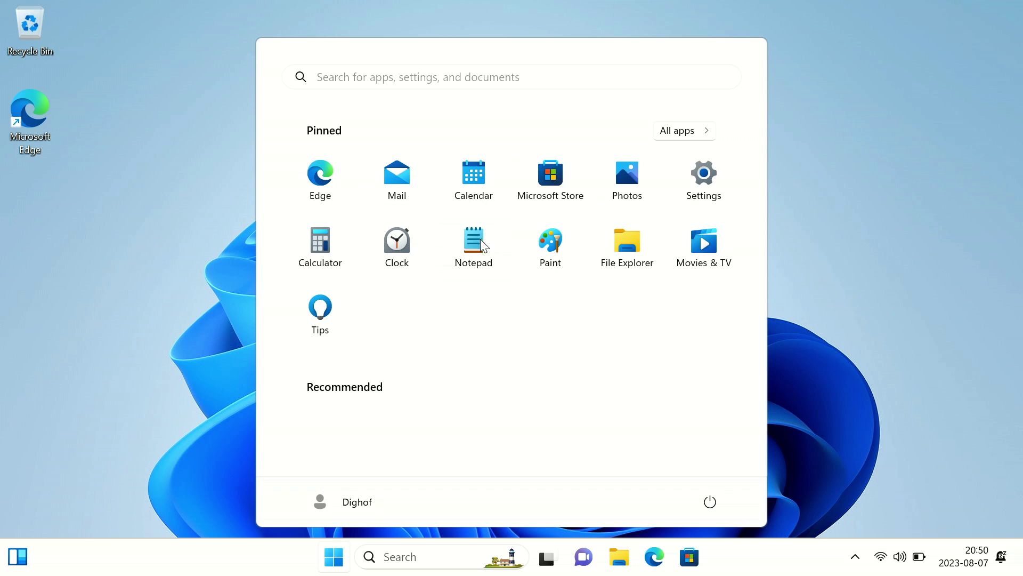
right_click(552, 244)
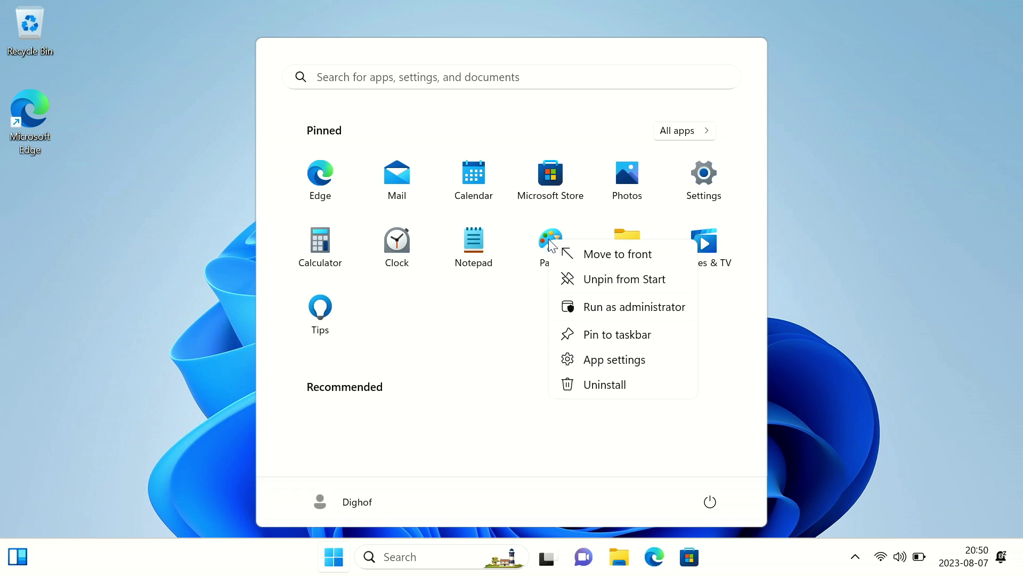
click(605, 386)
click(476, 344)
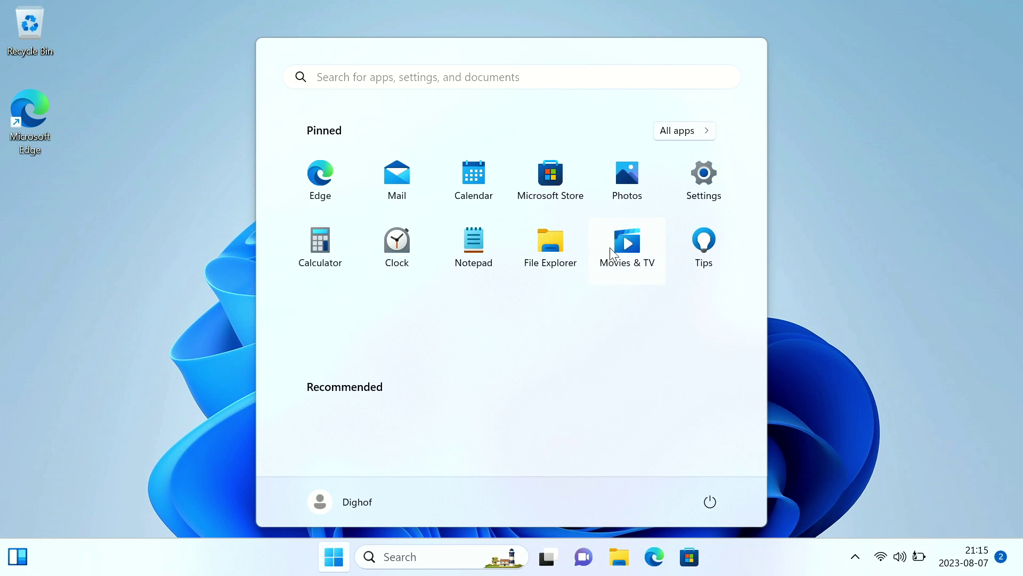
Step: Check the available options for Your Phone in the full app list, including the additional ones, and close the Start menu
click(675, 136)
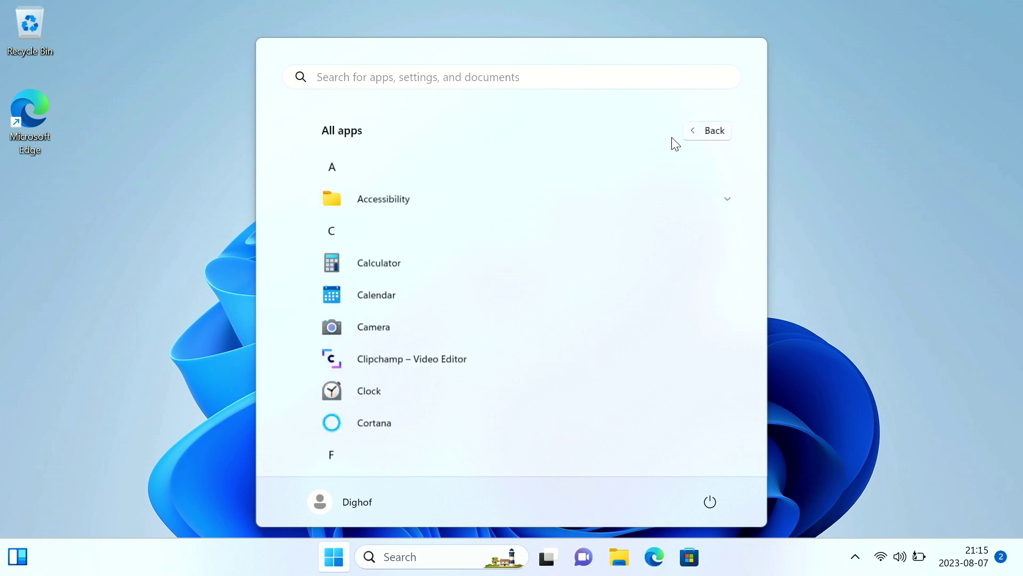
drag(763, 189, 639, 422)
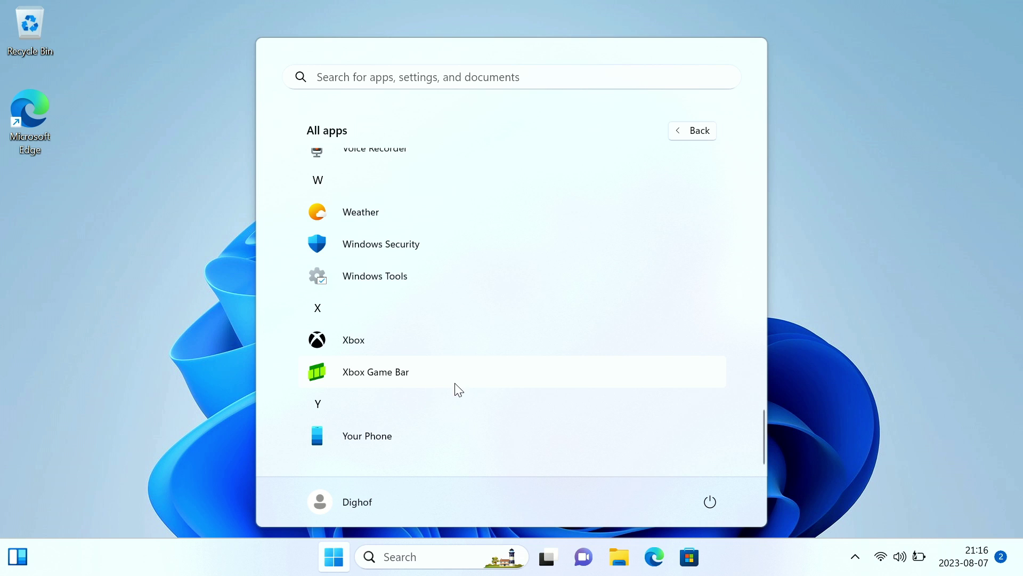
right_click(381, 430)
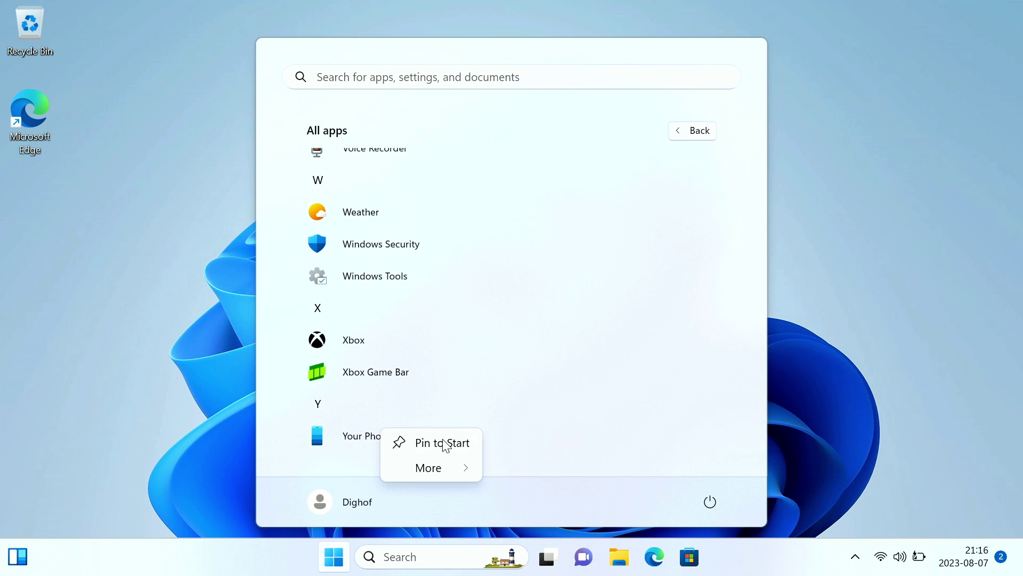
mouse_move(402, 473)
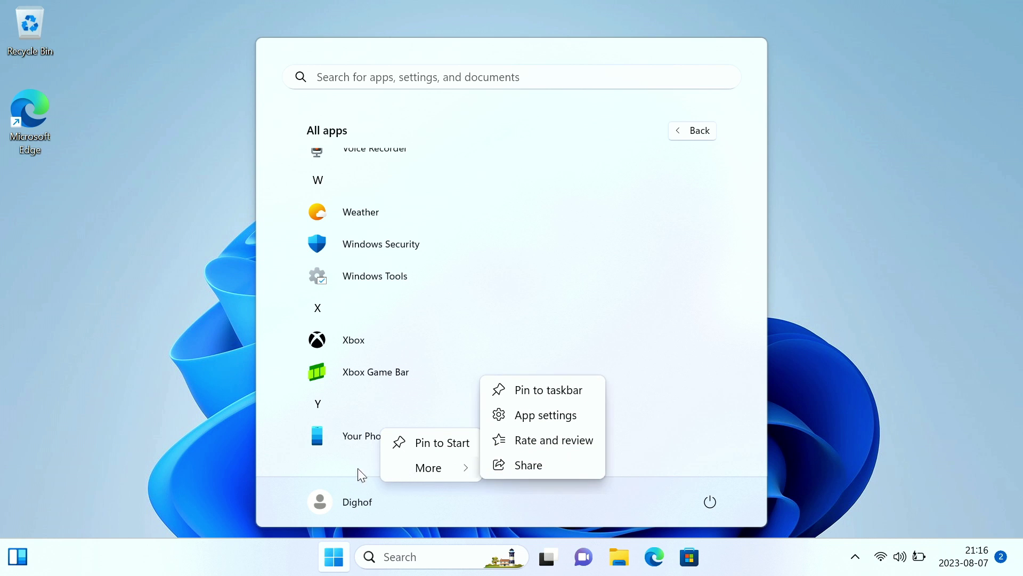
click(195, 494)
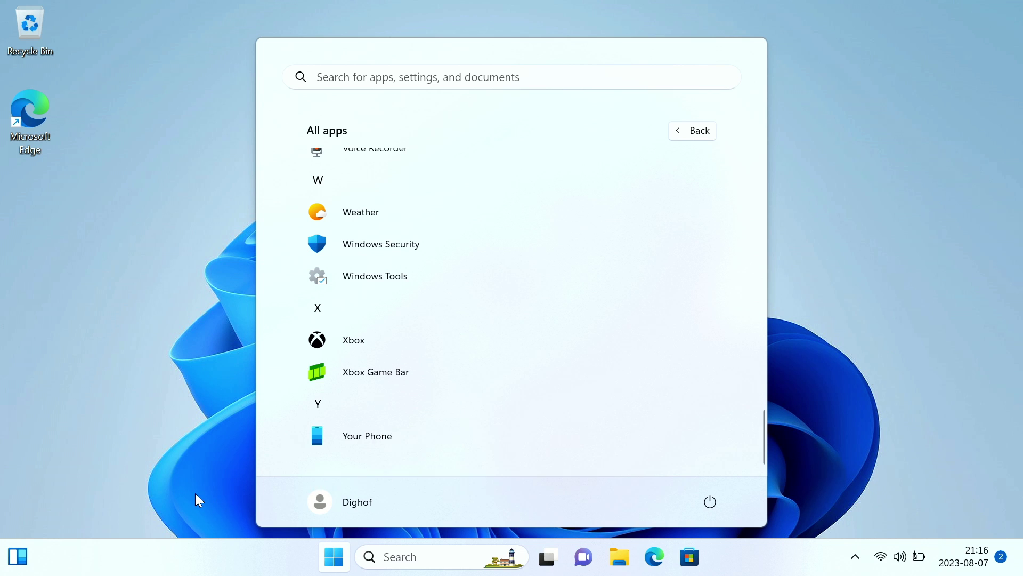
click(195, 493)
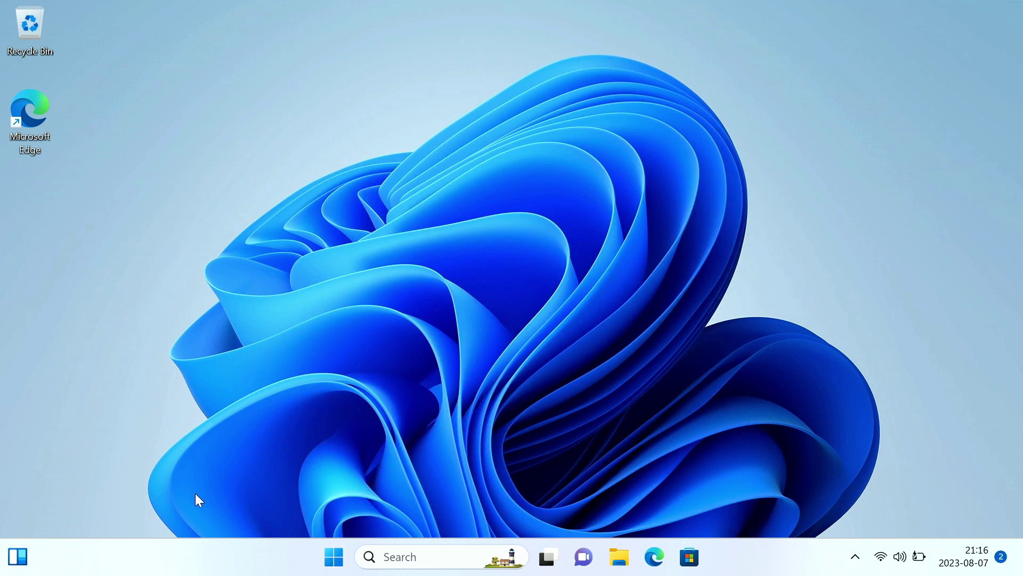
Step: Open Terminal as administrator and list the installed packages with Get-AppxPackage -Alluser | Select Name, PackageFullName
right_click(334, 556)
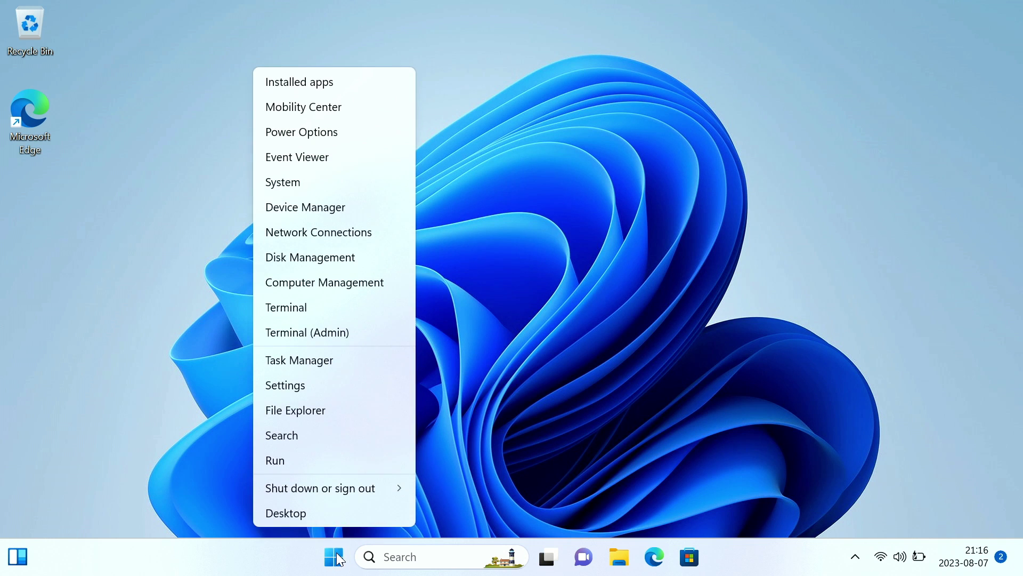
click(319, 332)
key(alt+y)
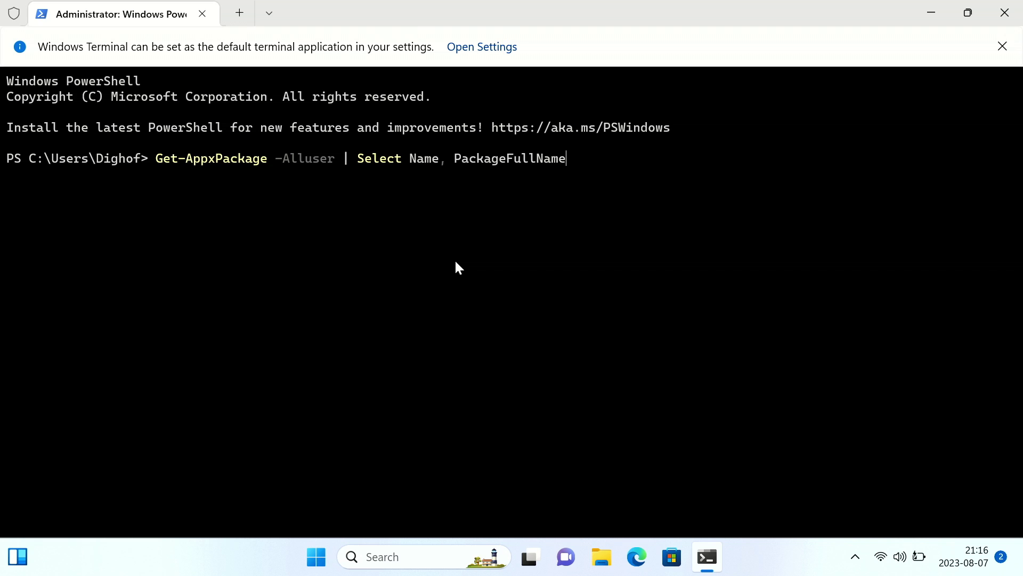
key(Return)
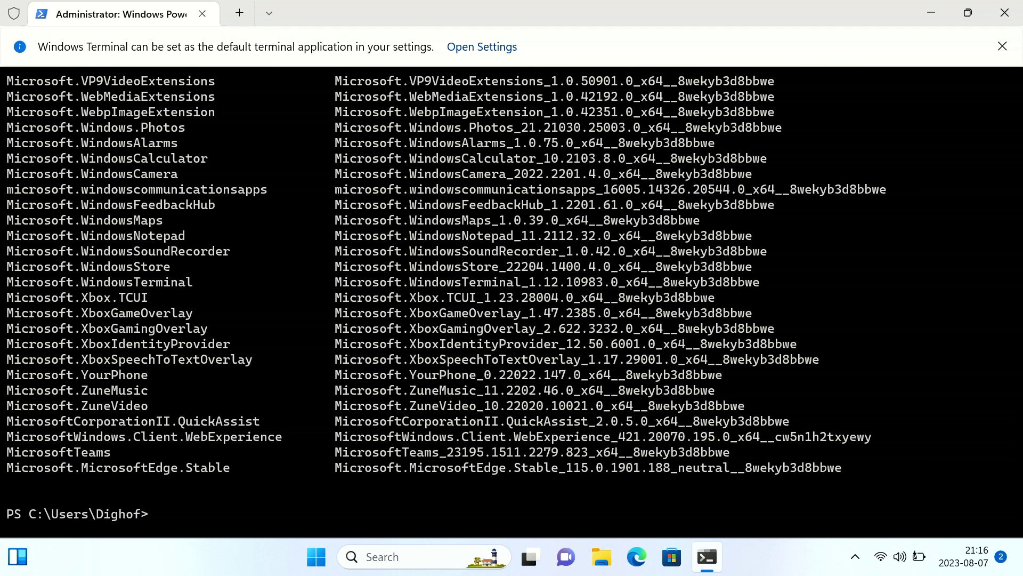
Step: Find Microsoft.YourPhone in the package list and copy its full package name, Microsoft.YourPhone_0.22022.147.0_x64__8wekyb3d8bbwe
mouse_move(1020, 486)
mouse_down()
mouse_move(1021, 473)
mouse_move(1020, 482)
mouse_up()
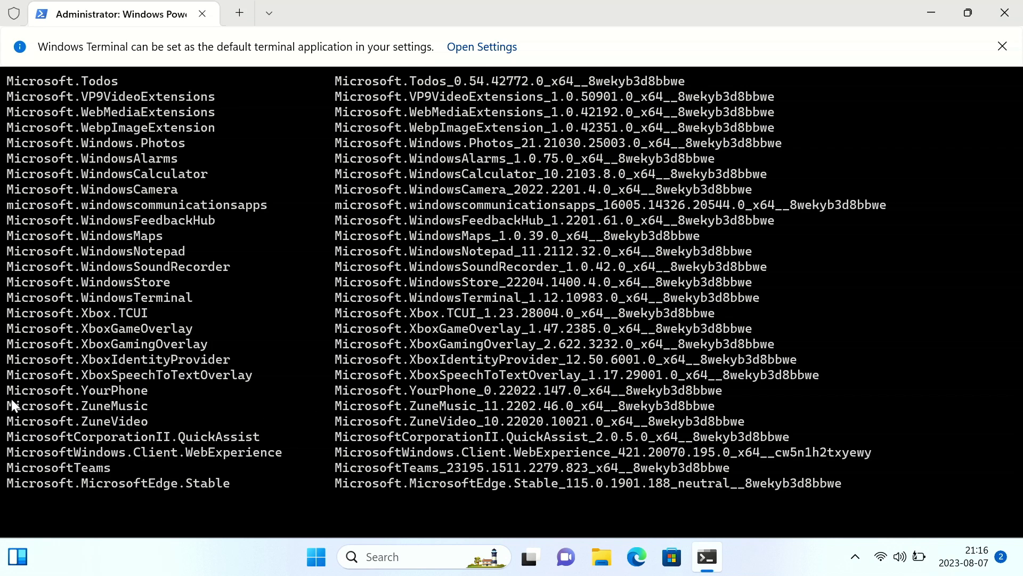
drag(41, 391, 142, 390)
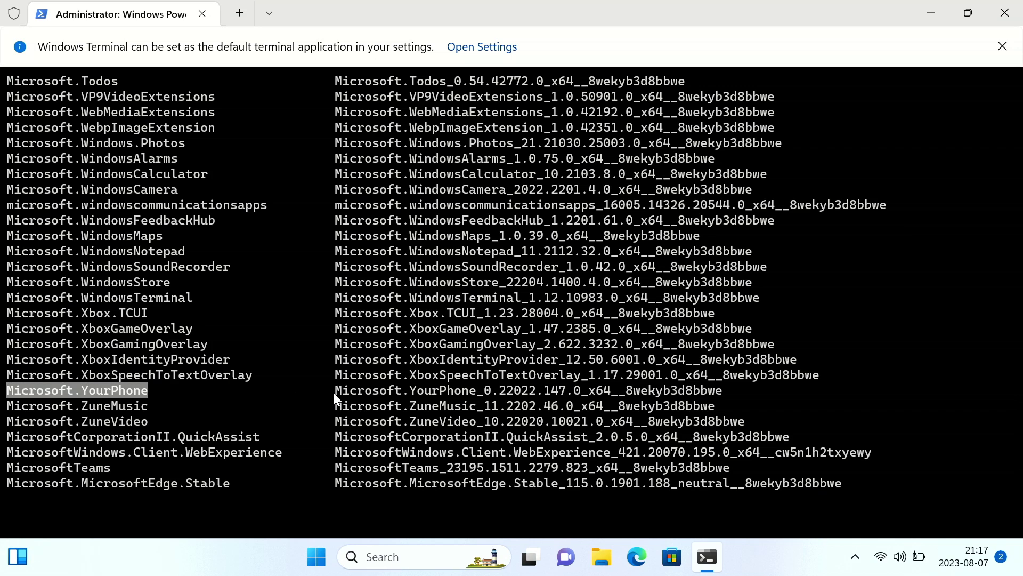
drag(337, 391, 718, 388)
key(ctrl+c)
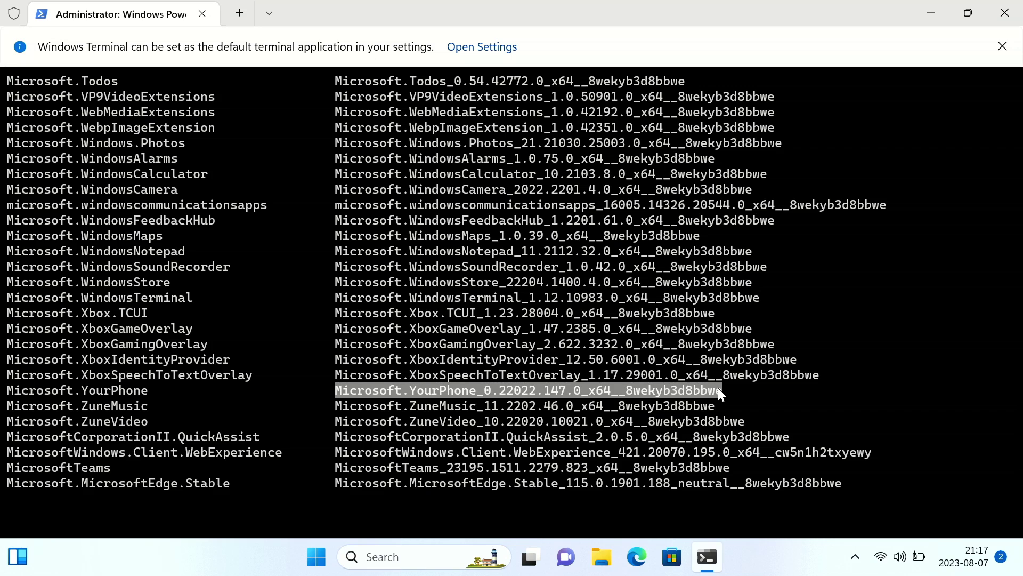
right_click(718, 388)
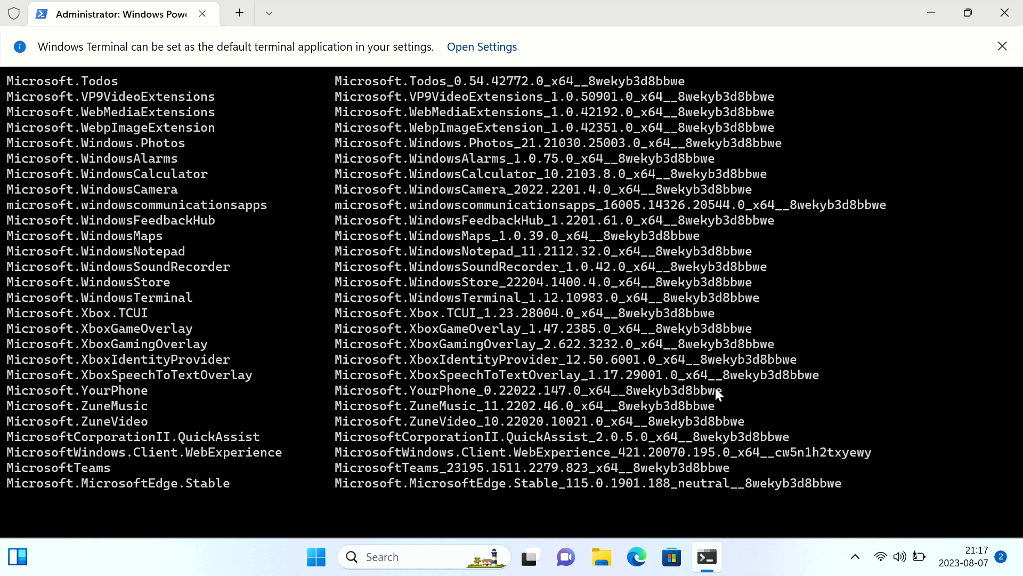
Step: Remove the Your Phone app by running Remove-AppxPackage -Package with the copied full package name
text(Remove-AppxPackage -Package)
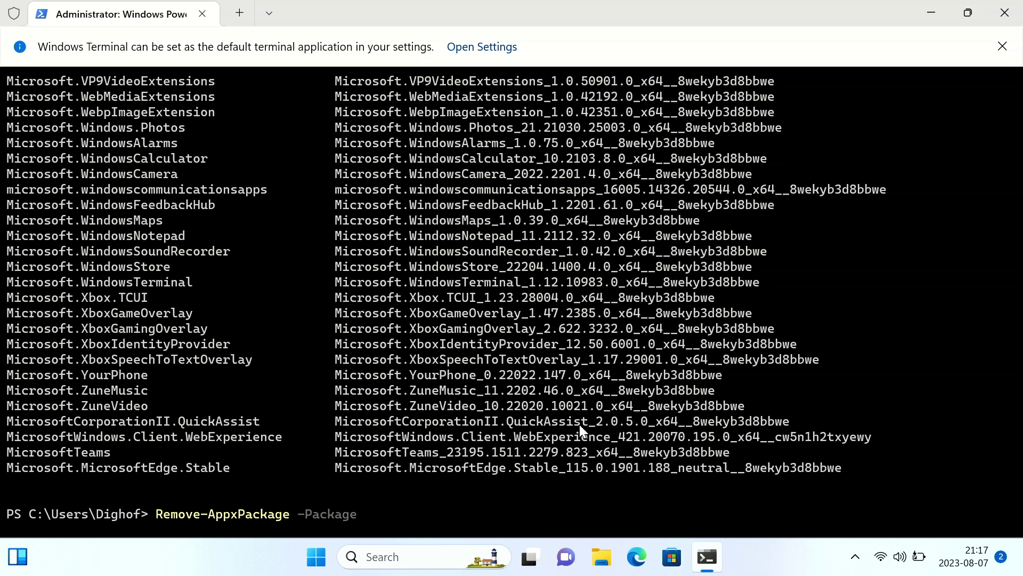
right_click(414, 514)
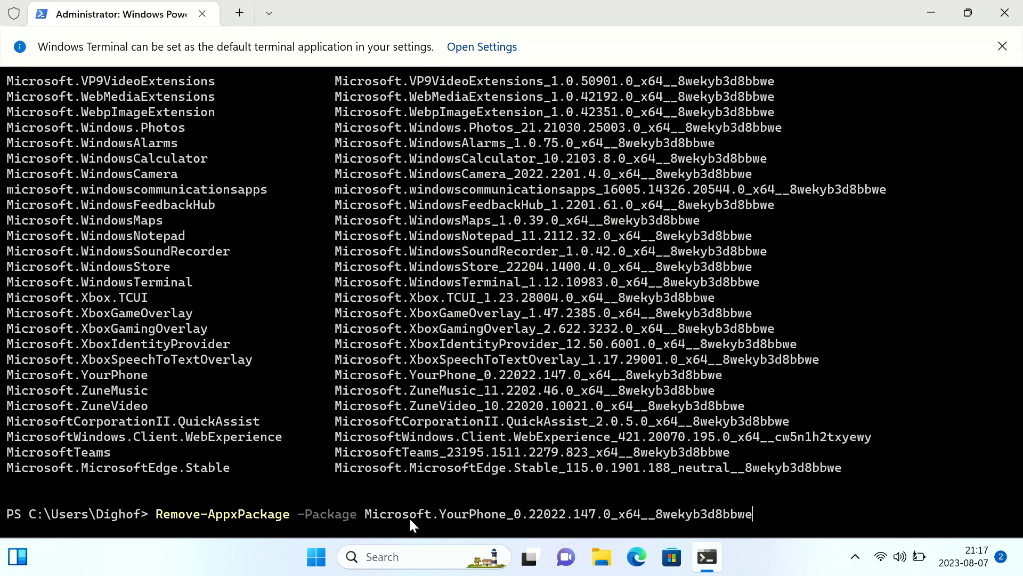
key(Return)
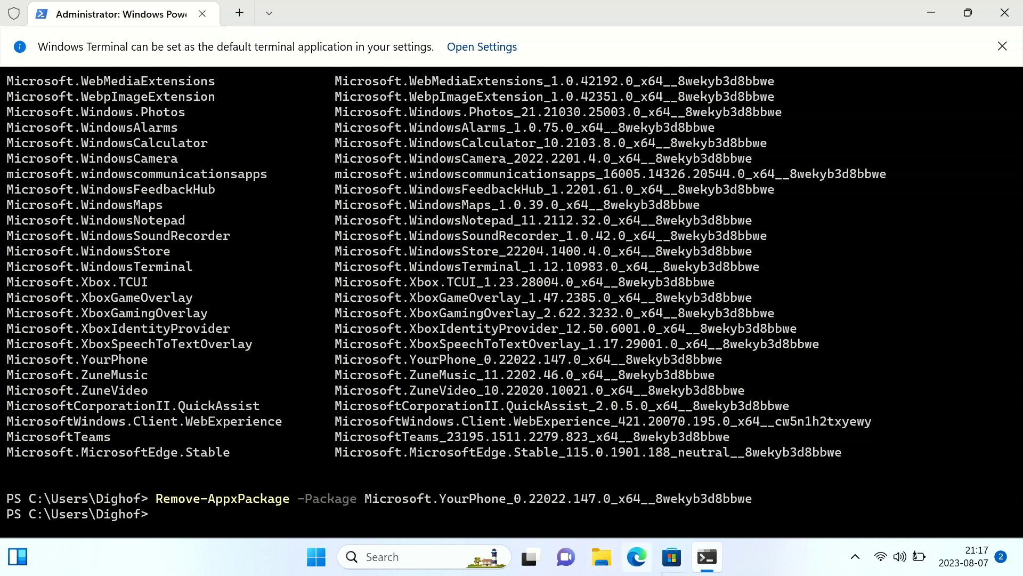
Step: Check the end of the Start menu's full app list for the Your Phone entry
click(316, 556)
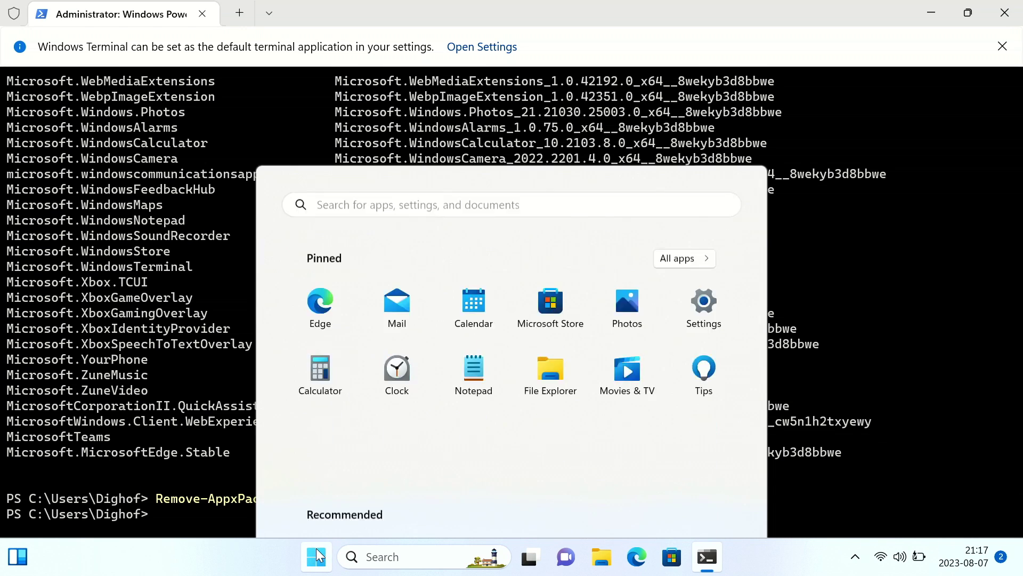
click(683, 134)
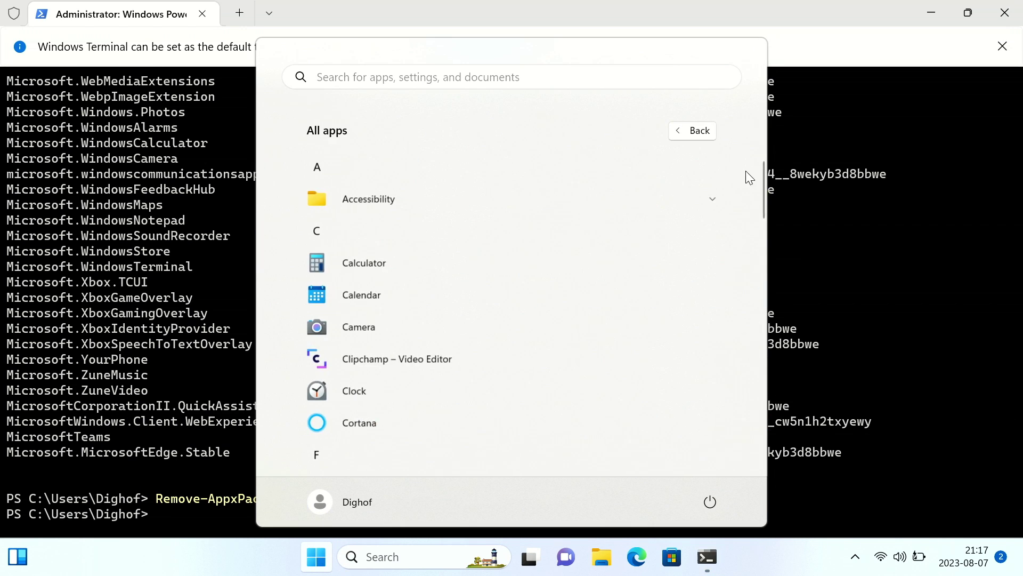
drag(764, 190, 766, 477)
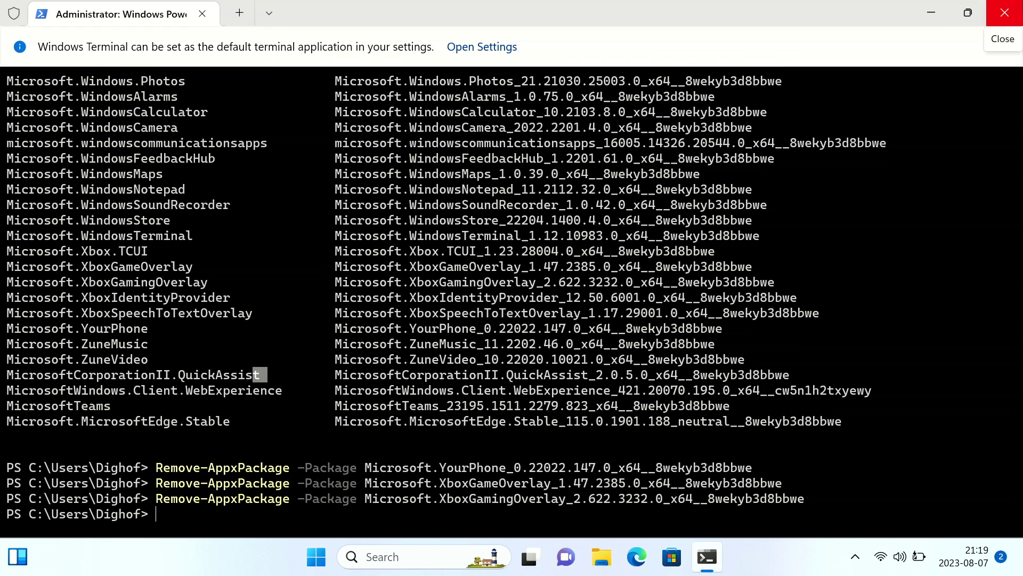
Step: Close the terminal and open the full list of installed apps in the Start menu
click(1004, 13)
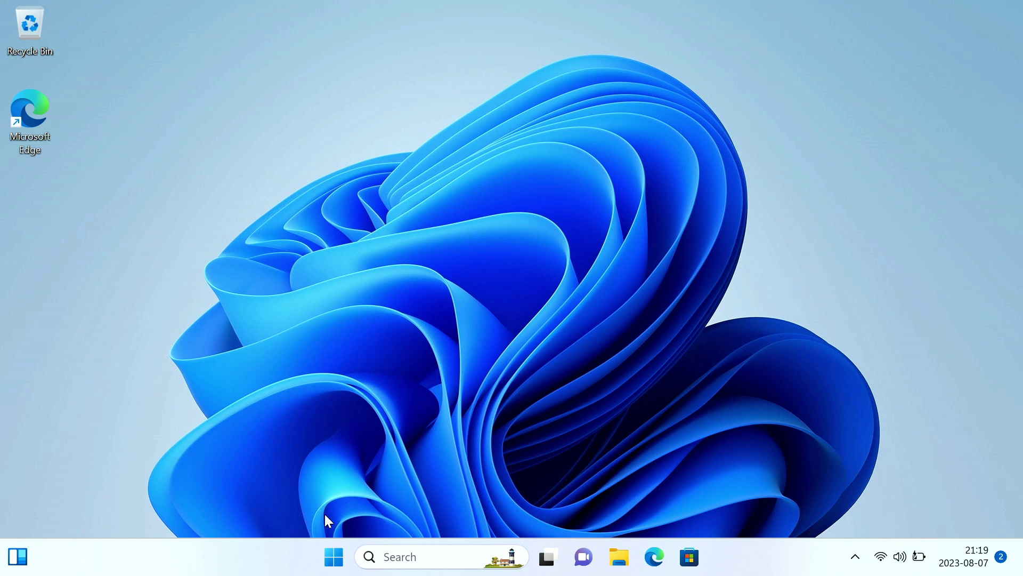
click(330, 560)
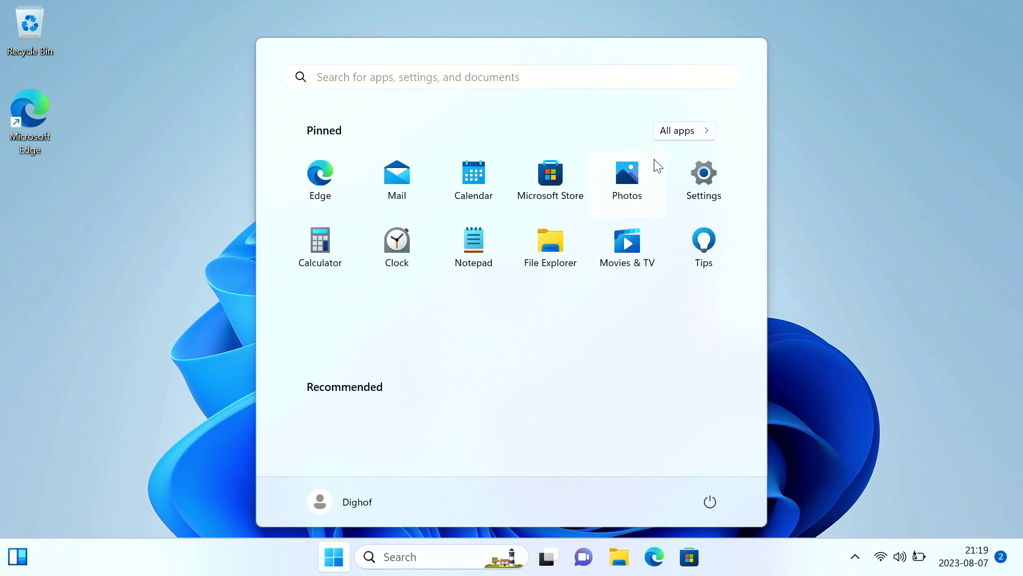
click(669, 137)
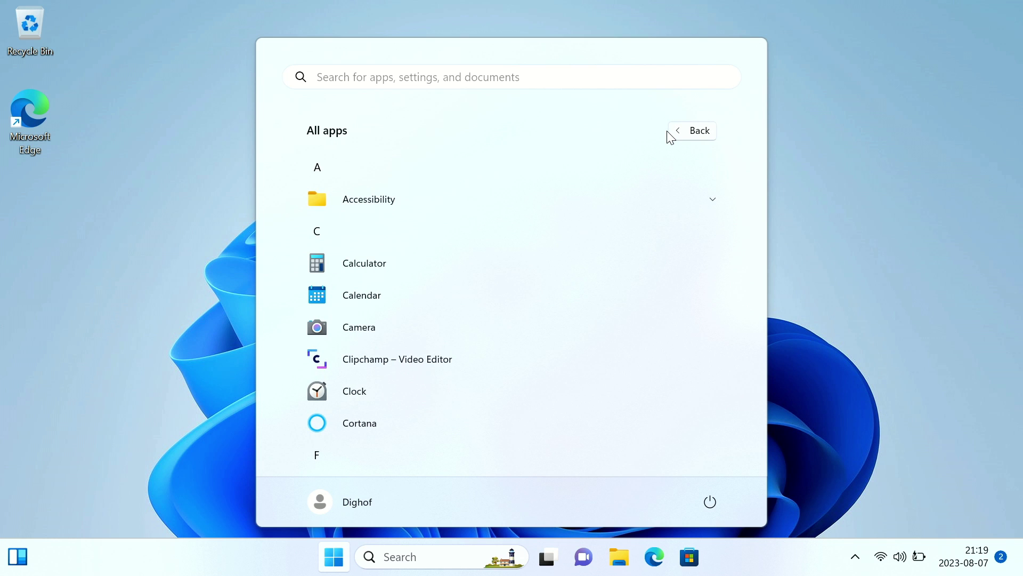